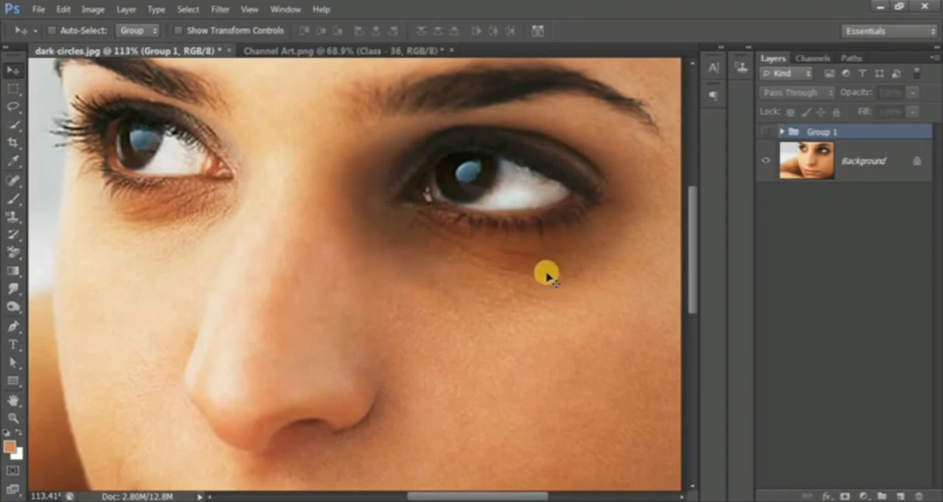
Delete Group 1 together with its contents and duplicate the Background layer.
click(766, 131)
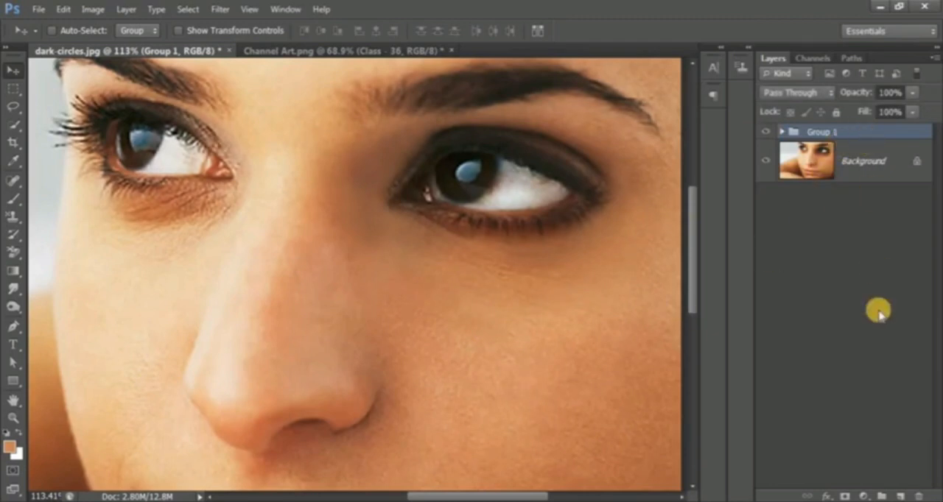
click(925, 498)
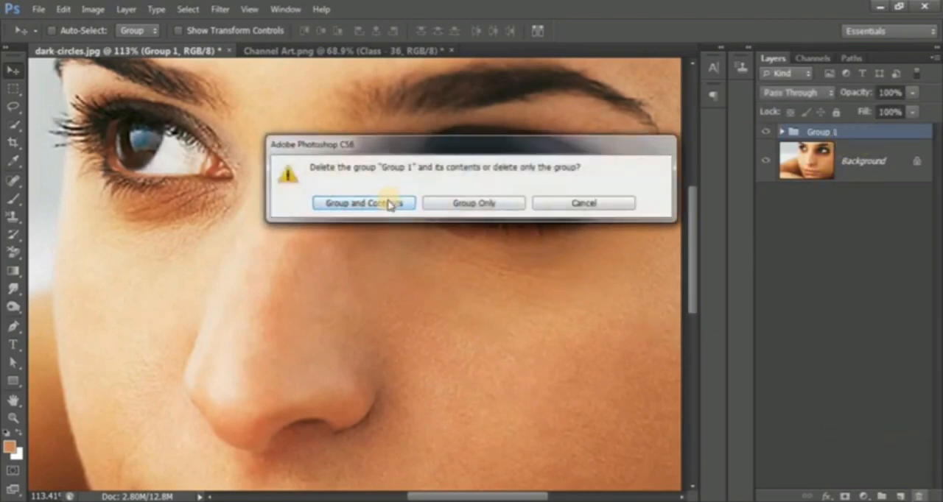
click(383, 206)
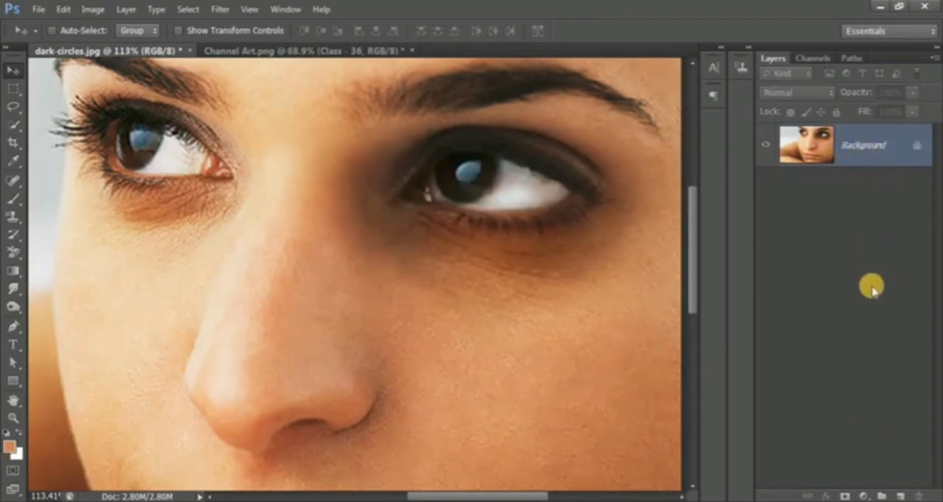
key(ctrl+j)
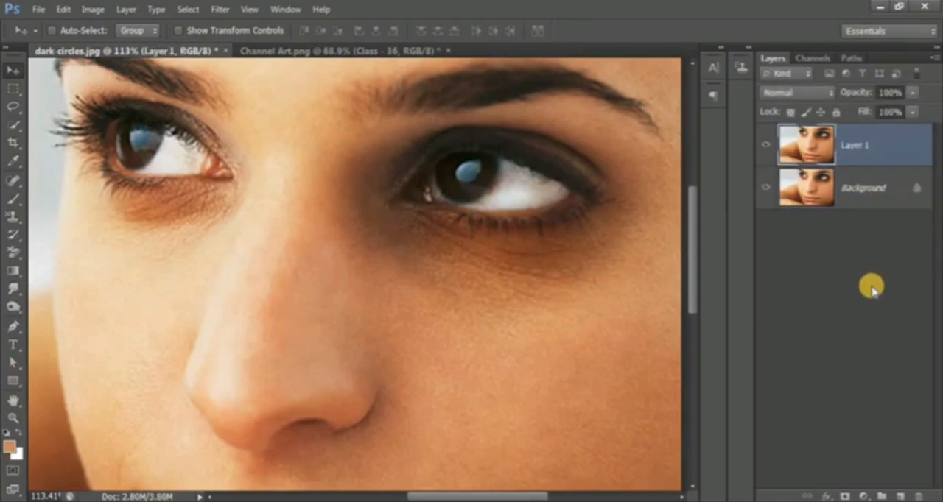
click(857, 201)
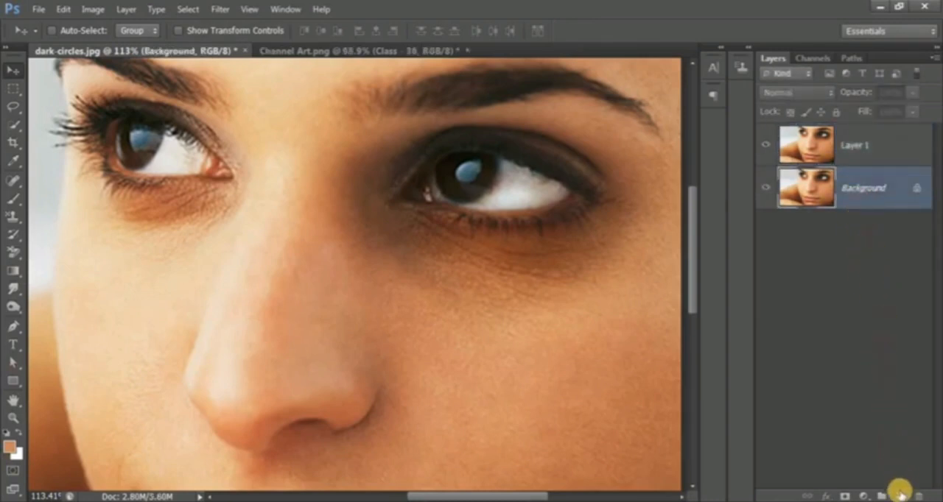
key(ctrl+shift+alt+n)
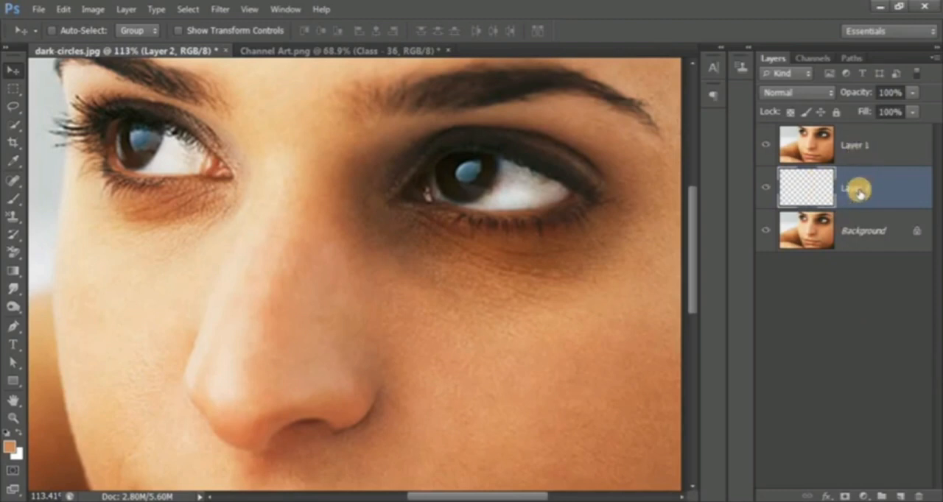
click(919, 497)
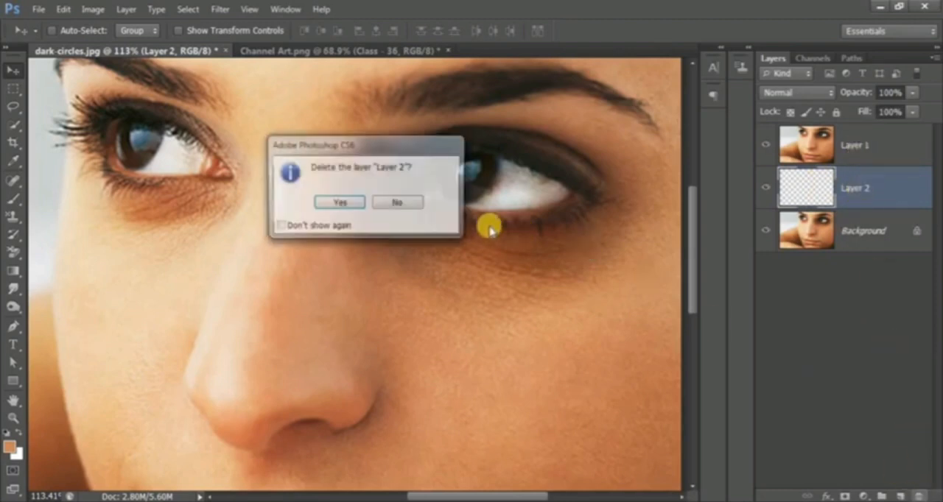
click(340, 203)
Add an empty layer directly below Layer 1 and convert Layer 1 to a Smart Object.
click(891, 144)
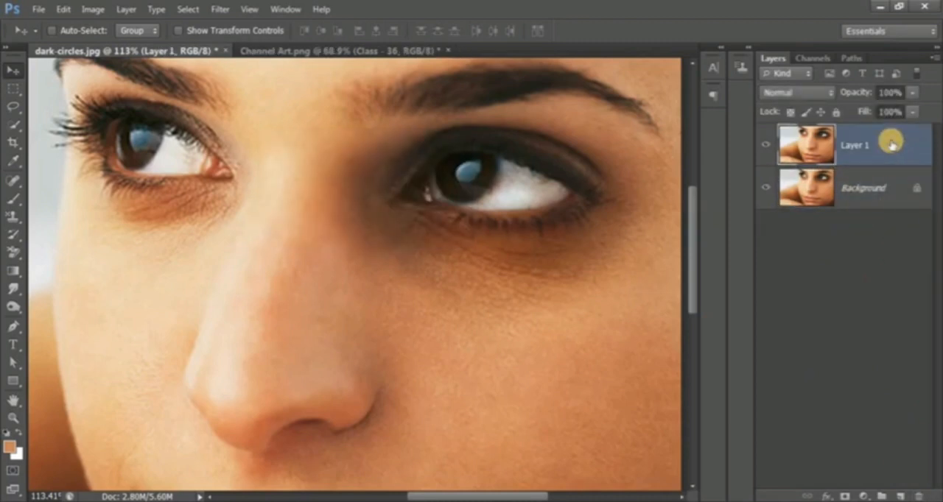
click(901, 494)
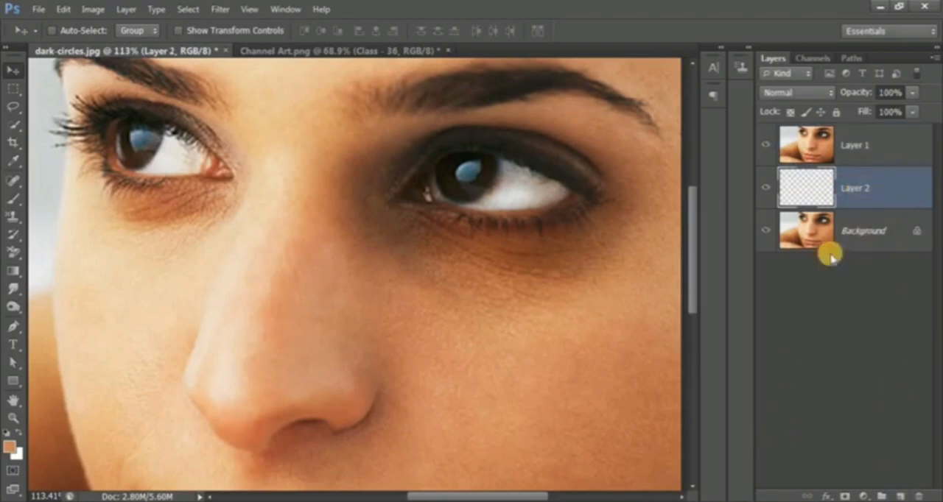
click(885, 153)
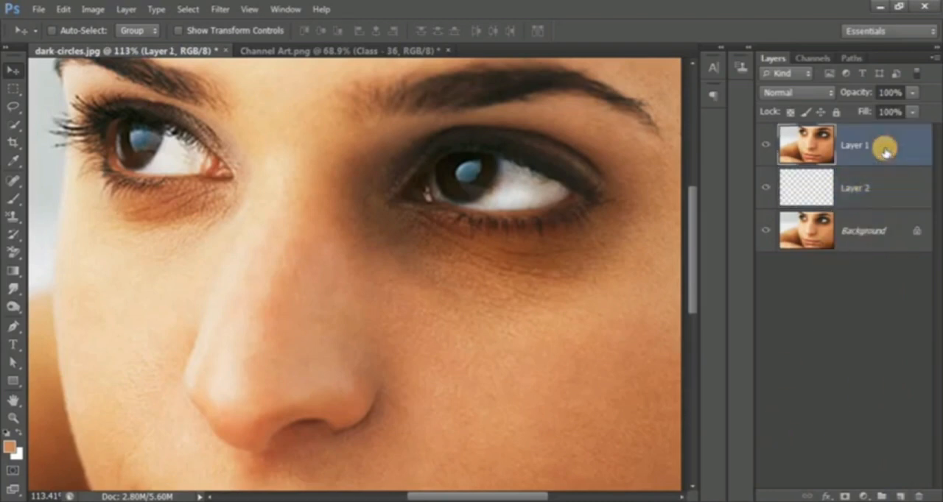
right_click(884, 150)
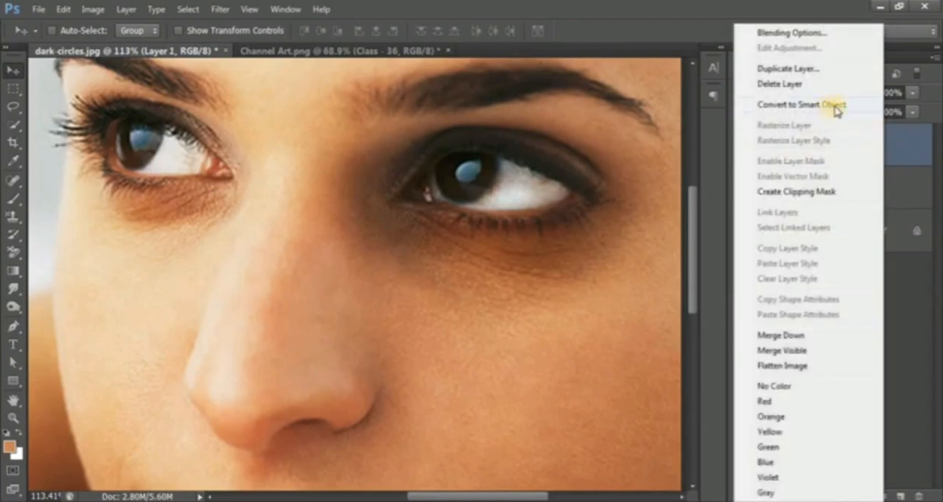
click(837, 108)
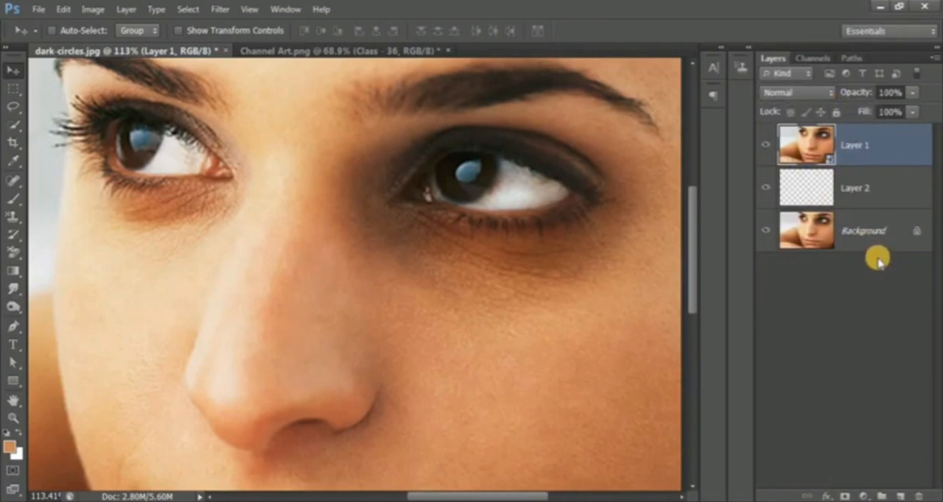
Apply a High Pass filter with a 3-pixel radius to Layer 1 and set its blend mode to Overlay.
click(219, 10)
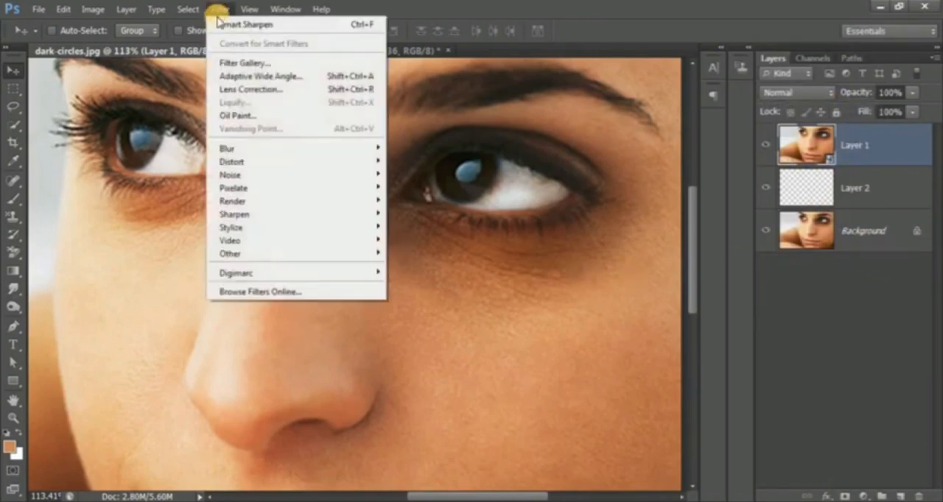
mouse_move(227, 255)
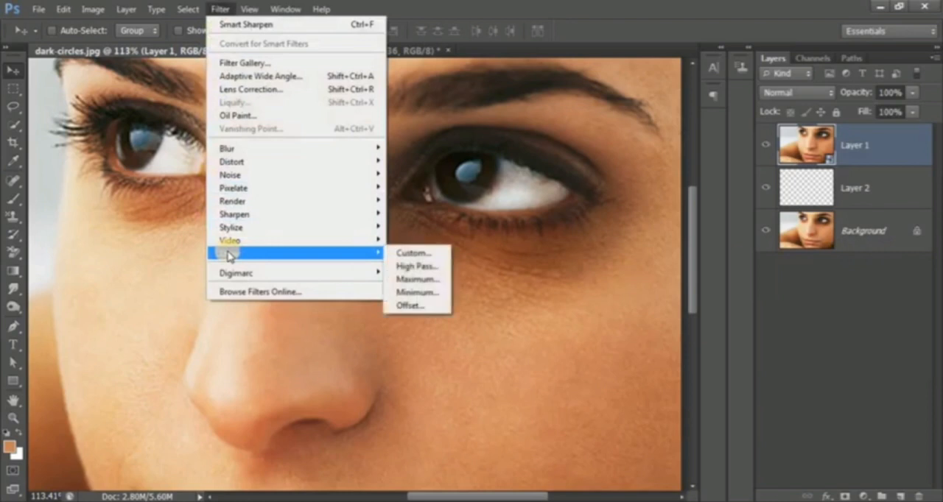
click(415, 273)
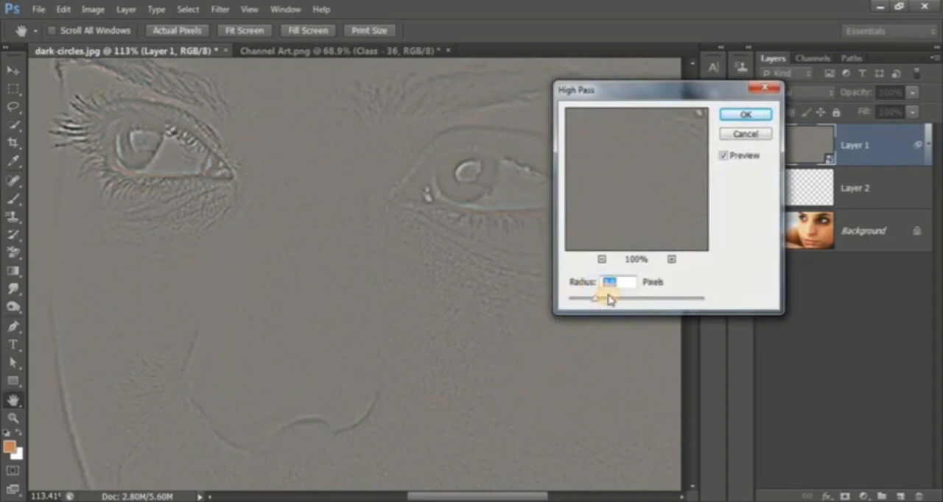
drag(609, 298, 592, 299)
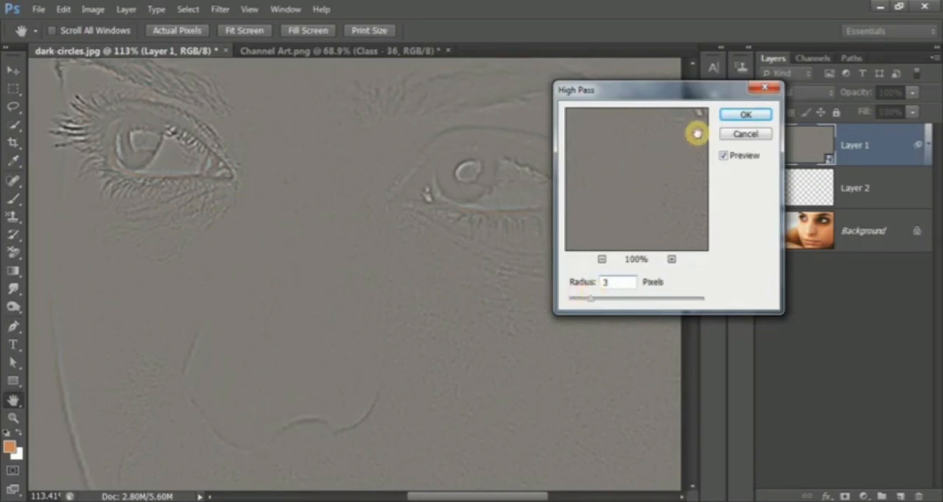
click(747, 116)
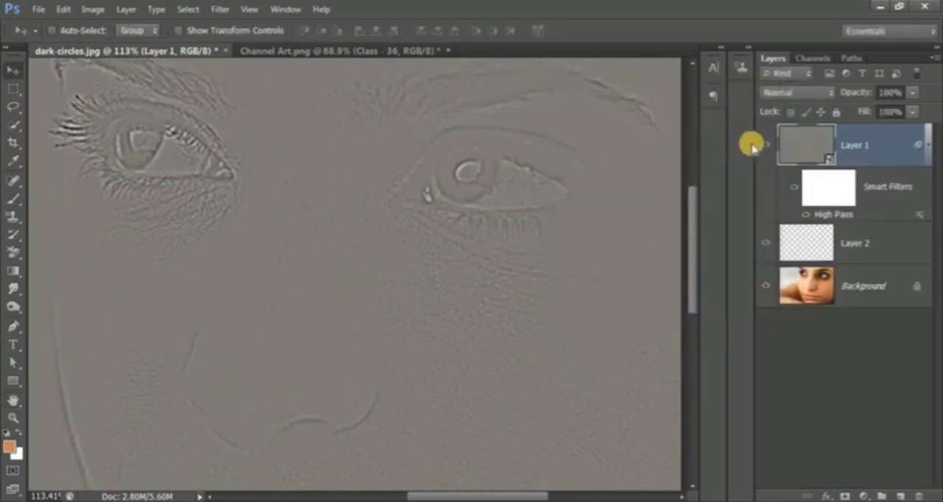
click(805, 95)
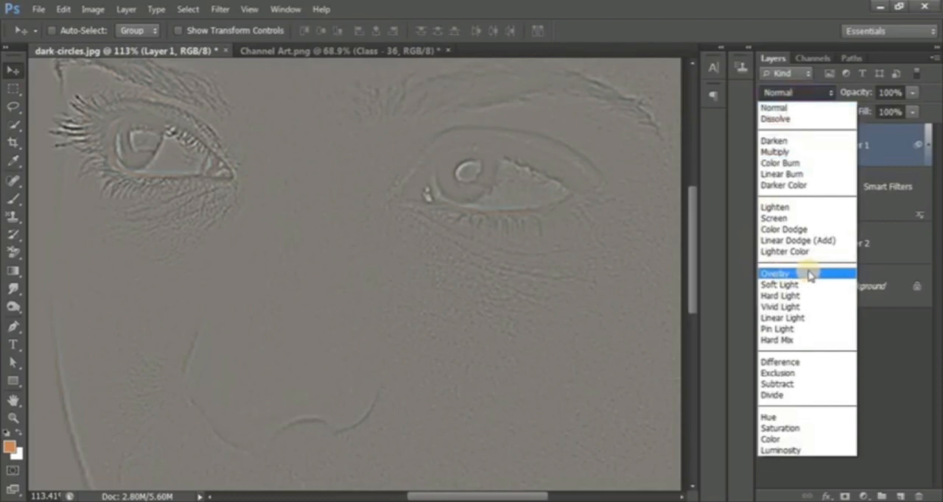
click(809, 274)
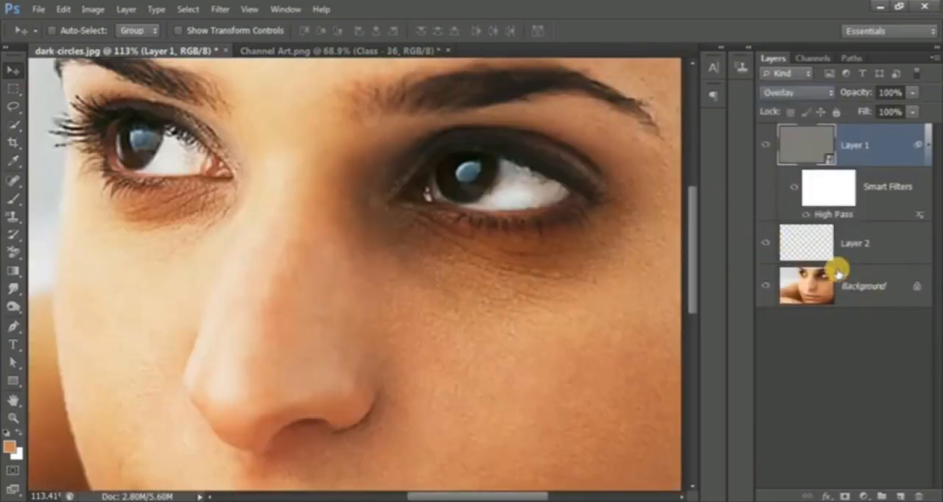
Make Layer 2 the active layer and set the Eyedropper's sample size to 3 by 3 Average.
click(882, 249)
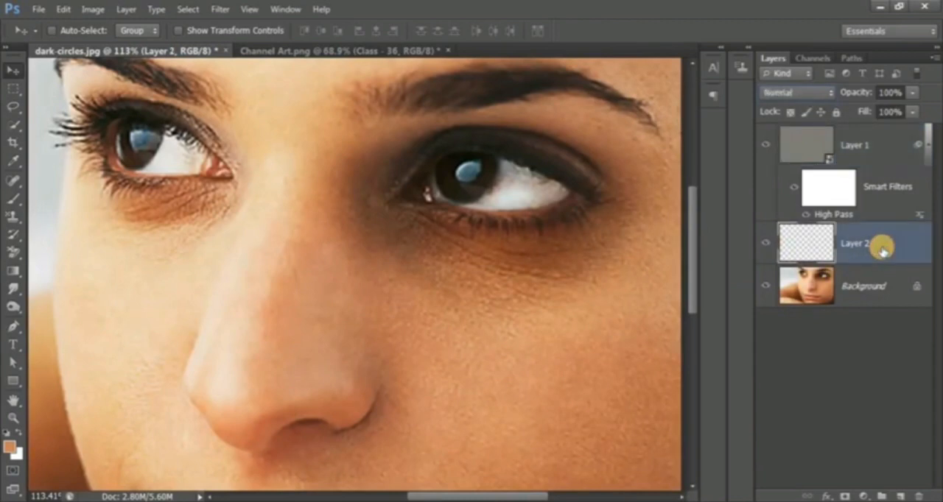
click(13, 159)
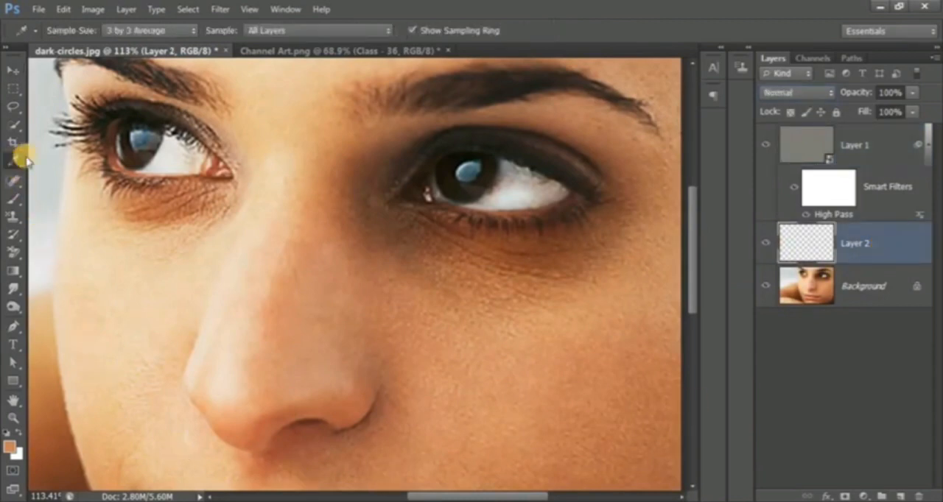
click(131, 31)
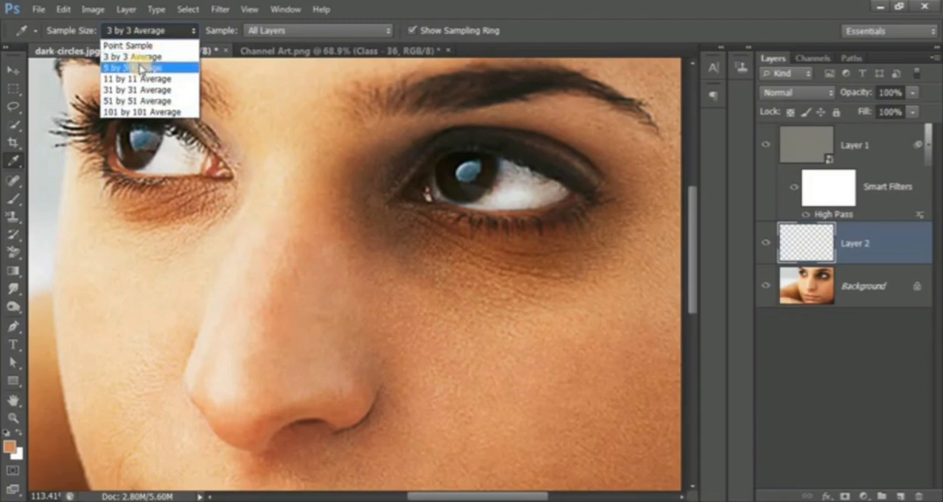
click(146, 57)
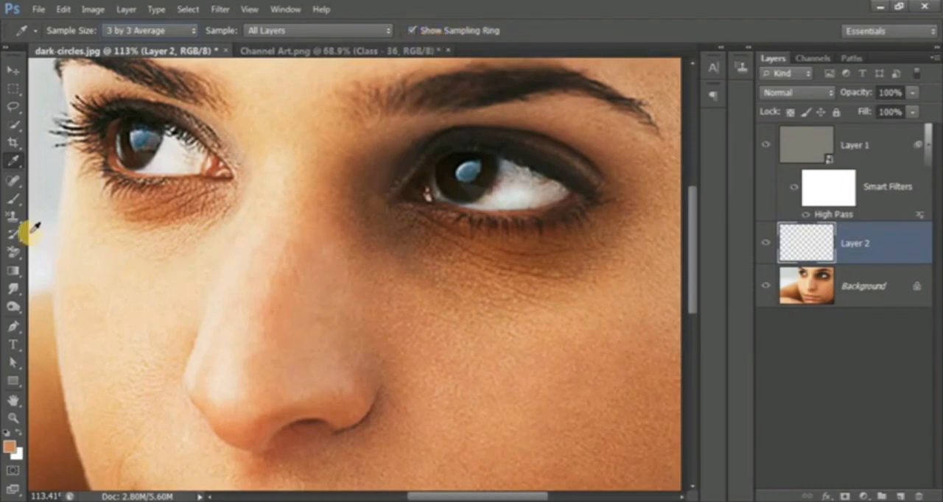
Set the Brush tool's flow to 5% and check the size and hardness of its tip.
click(12, 197)
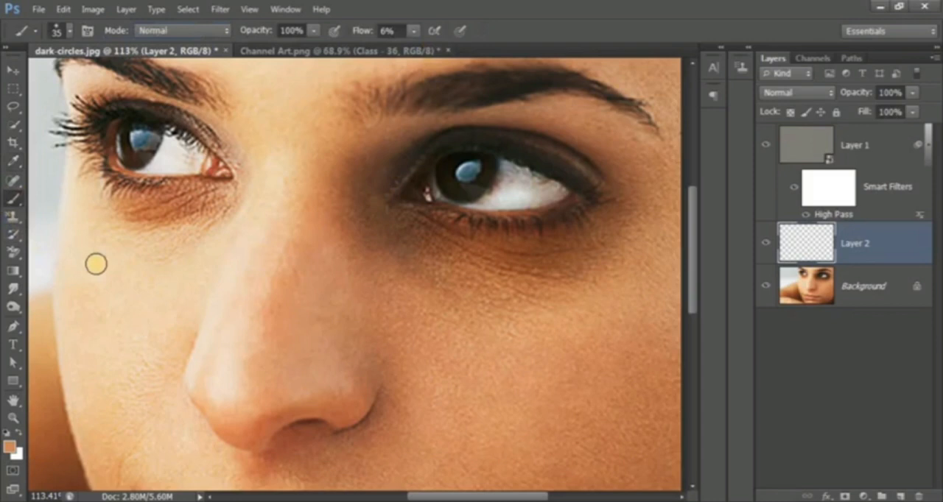
click(388, 31)
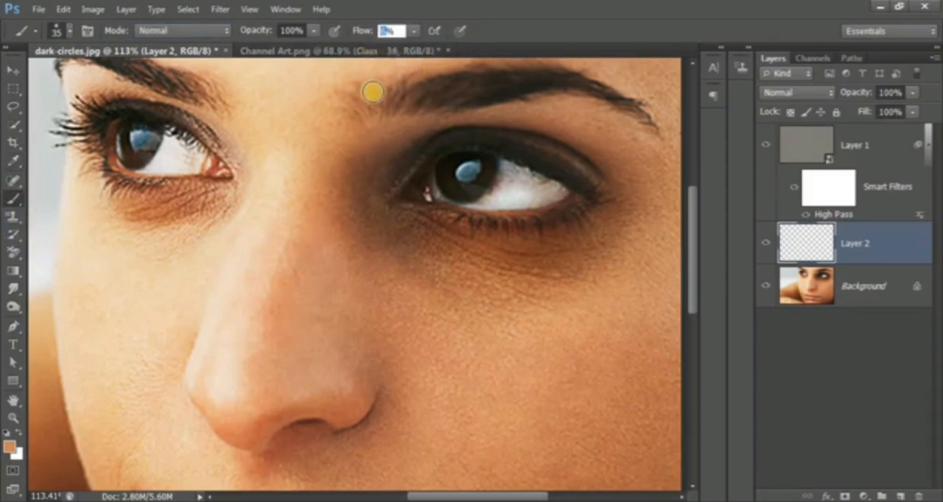
text(5)
click(57, 31)
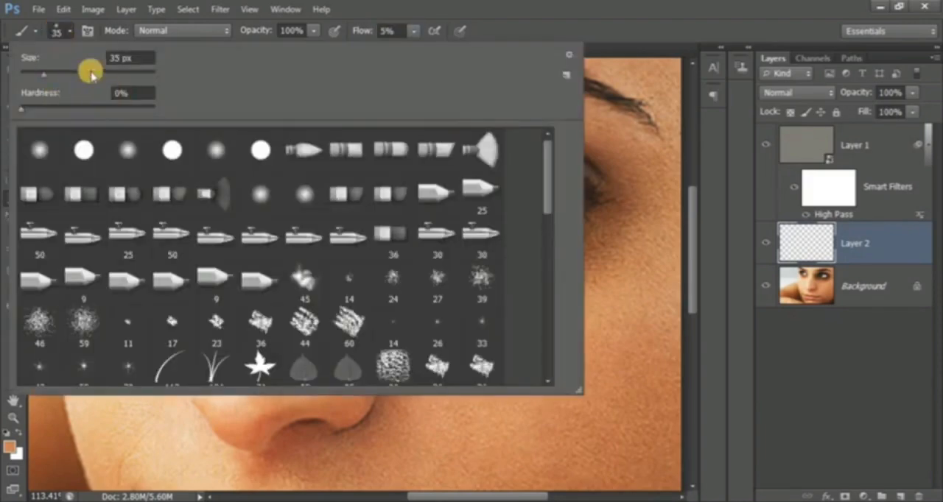
click(59, 30)
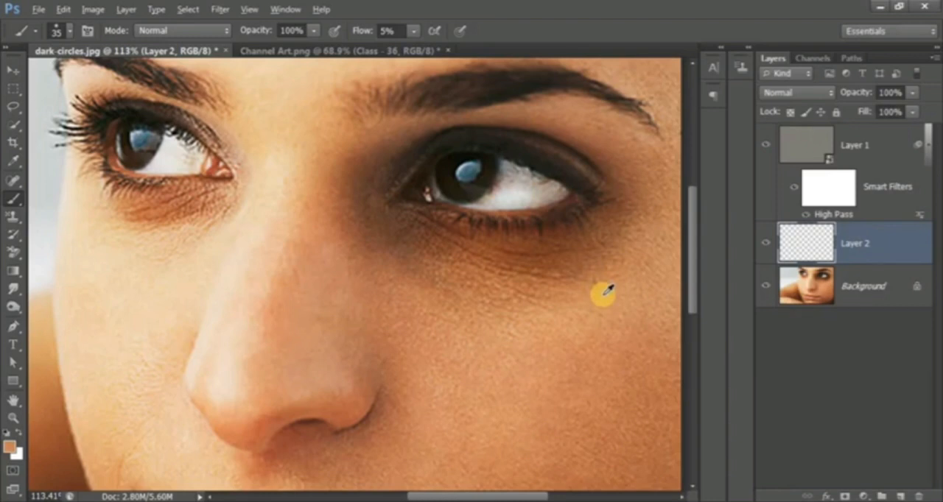
Paint nearby sampled skin tones on Layer 2 over the dark area around the outer corner of the photo's right-hand eye.
alt+click(604, 293)
mouse_move(598, 277)
mouse_down()
mouse_move(577, 295)
mouse_move(595, 339)
mouse_move(601, 319)
mouse_up()
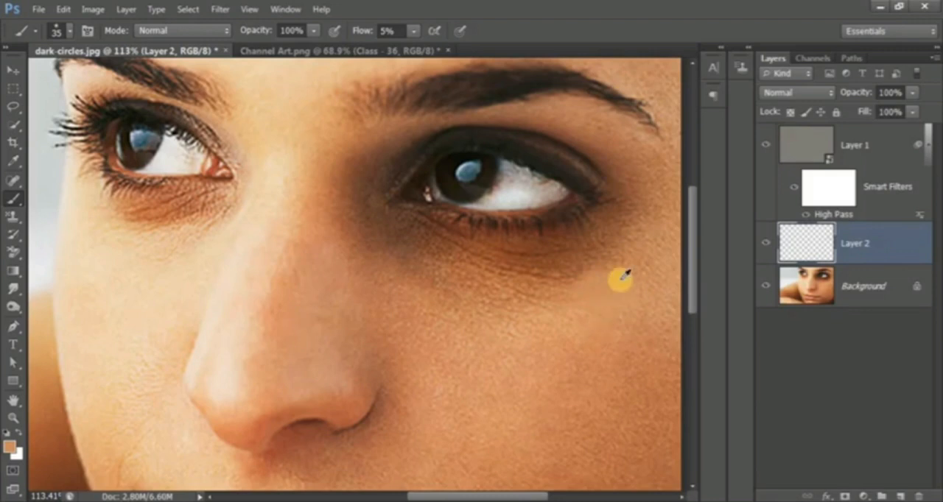
alt+click(621, 268)
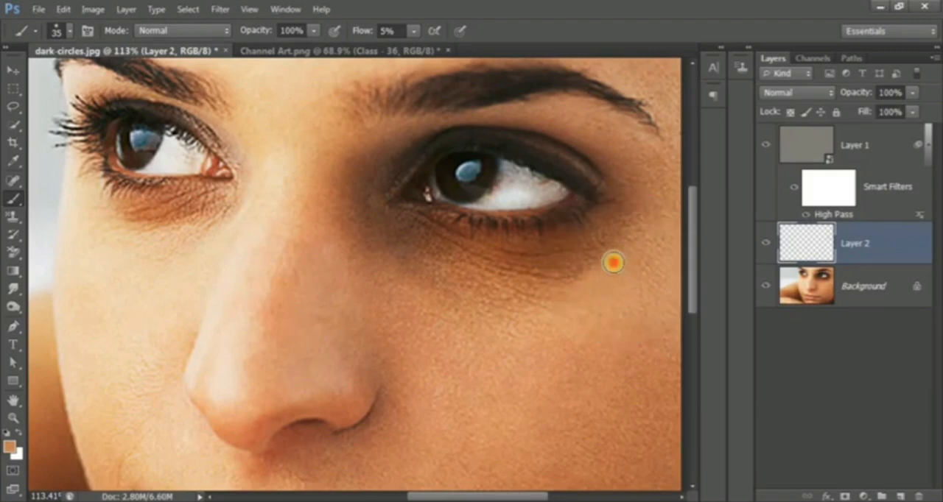
drag(614, 262, 610, 267)
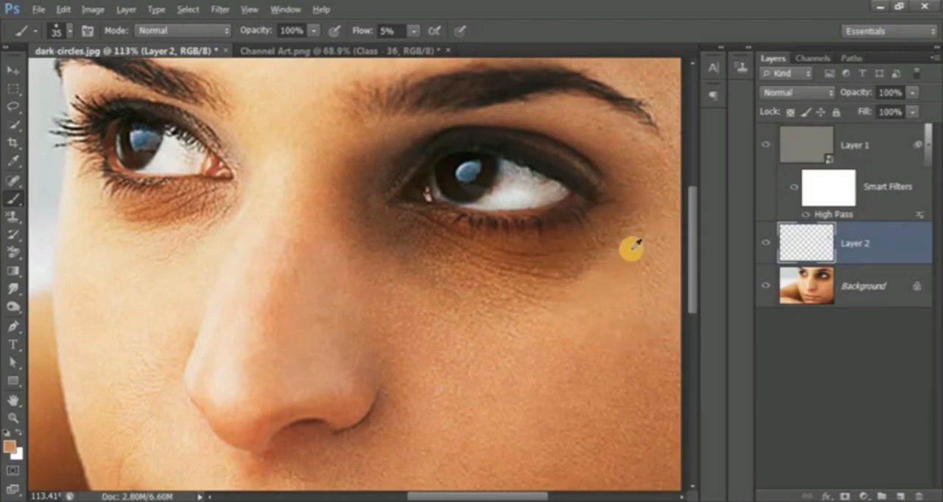
alt+click(628, 249)
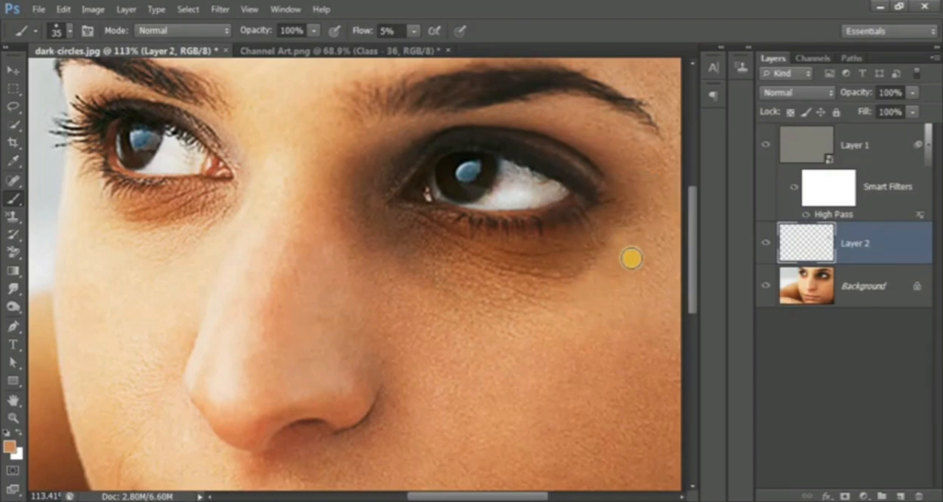
alt+click(637, 222)
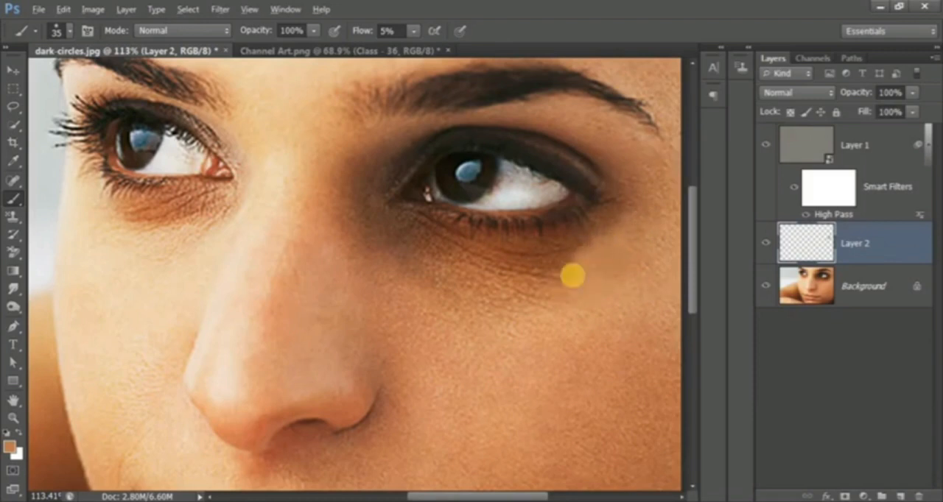
drag(570, 274, 542, 288)
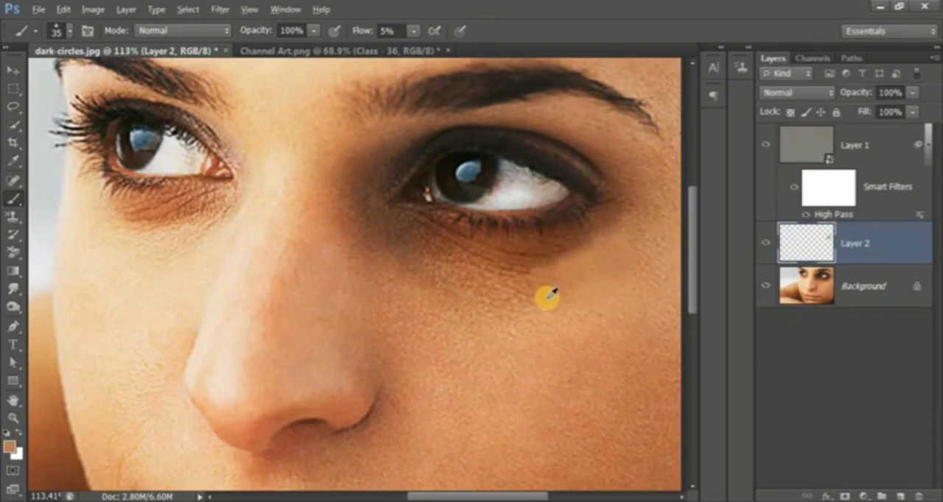
Paint sampled cheek tones on Layer 2 over the shadow below the photo's right-hand eye, from its outer part toward the nose.
alt+click(547, 299)
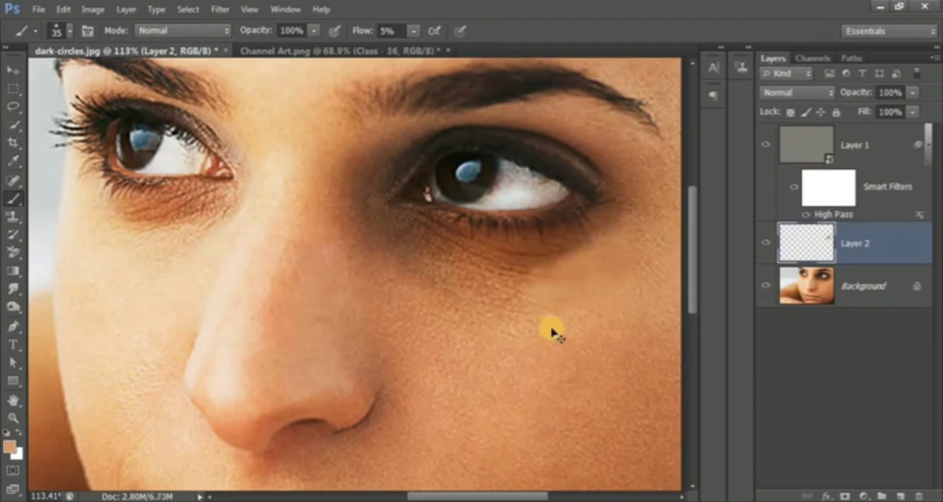
key(ctrl+z)
alt+click(566, 291)
mouse_move(520, 293)
mouse_down()
mouse_move(483, 299)
mouse_move(508, 295)
mouse_move(524, 276)
mouse_up()
drag(492, 305, 451, 281)
With a 30-pixel brush, paint sampled skin tones over the dark area around the right-hand eye's inner corner and beside the nose bridge.
scroll(527, 333, down, 1)
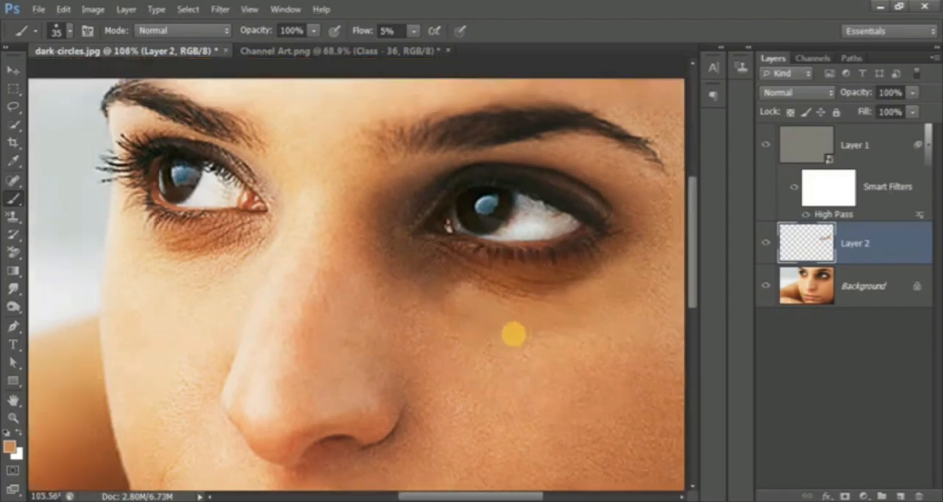
scroll(489, 332, up, 3)
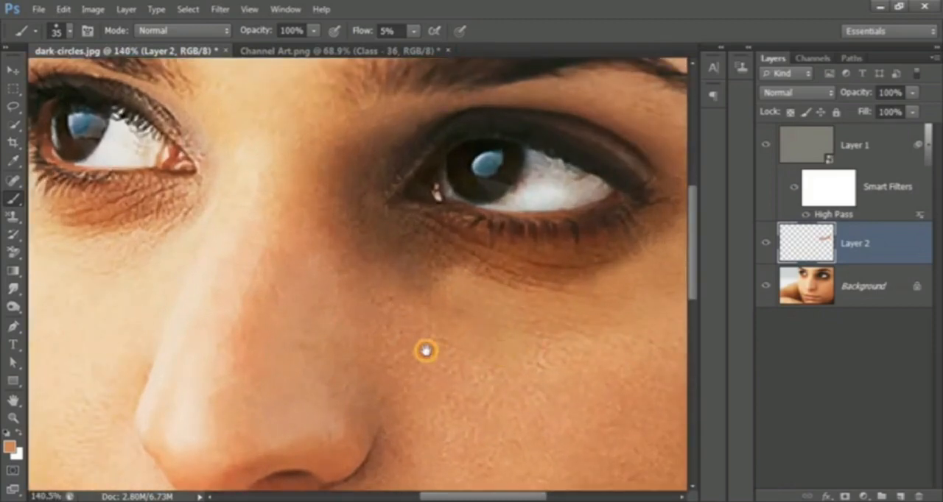
drag(426, 351, 424, 348)
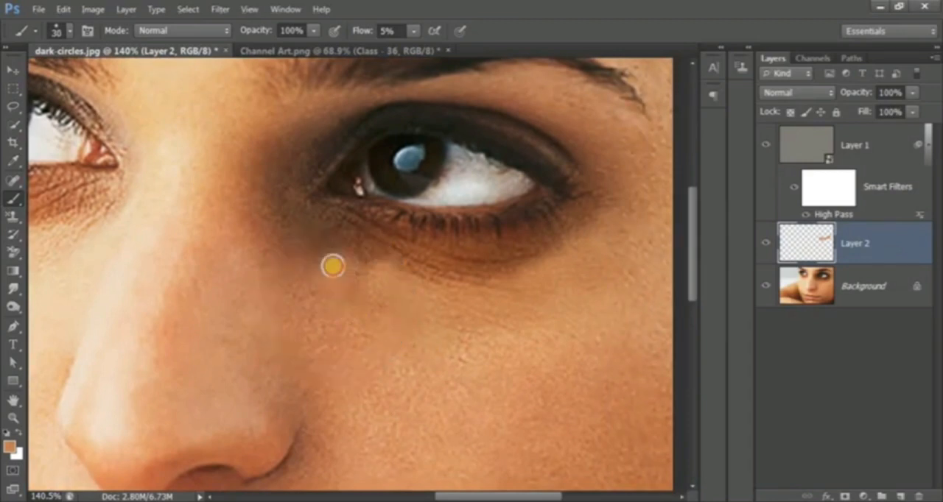
drag(332, 266, 270, 270)
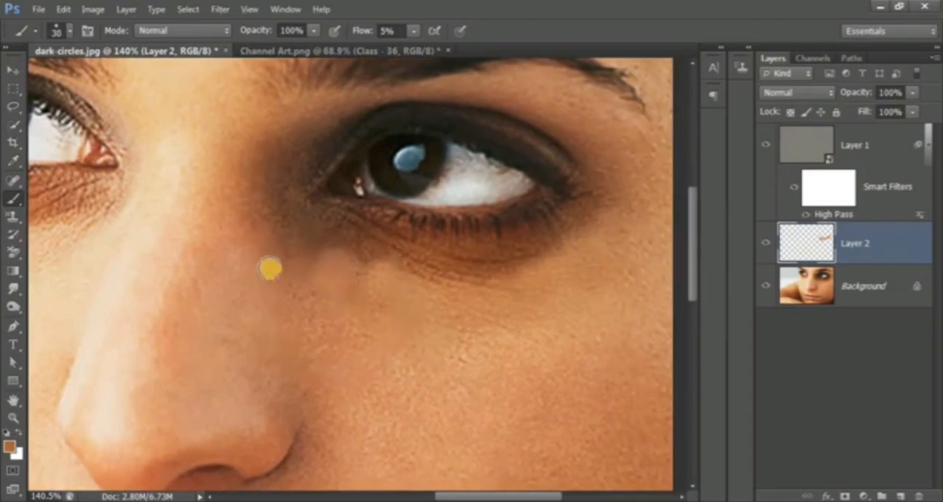
alt+click(282, 143)
mouse_move(279, 191)
mouse_down()
mouse_move(274, 147)
mouse_move(288, 133)
mouse_up()
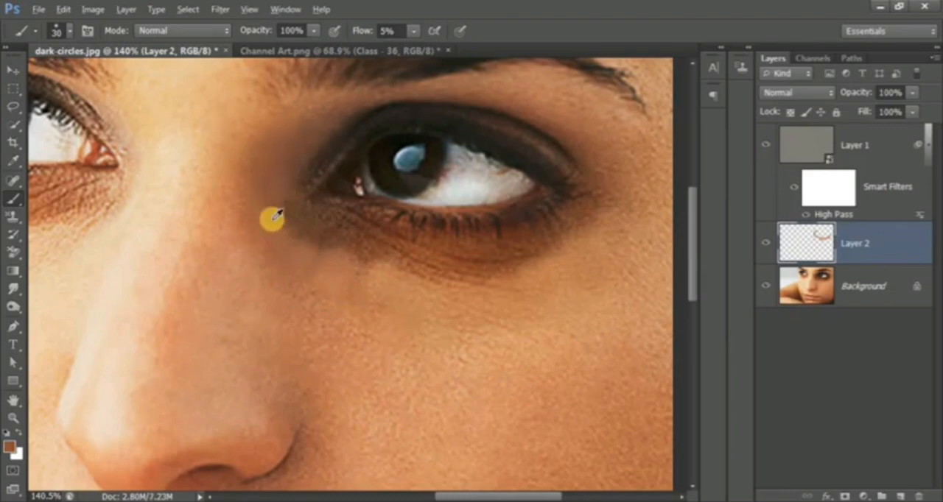
alt+click(296, 245)
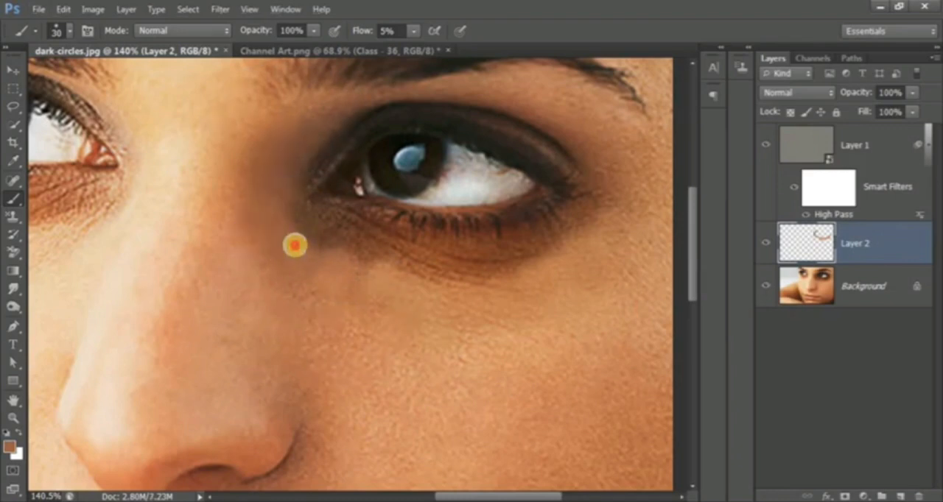
drag(294, 245, 280, 216)
Lighten the dark skin beside and below the right-hand eye's outer corner with repeatedly sampled nearby tones.
alt+click(601, 148)
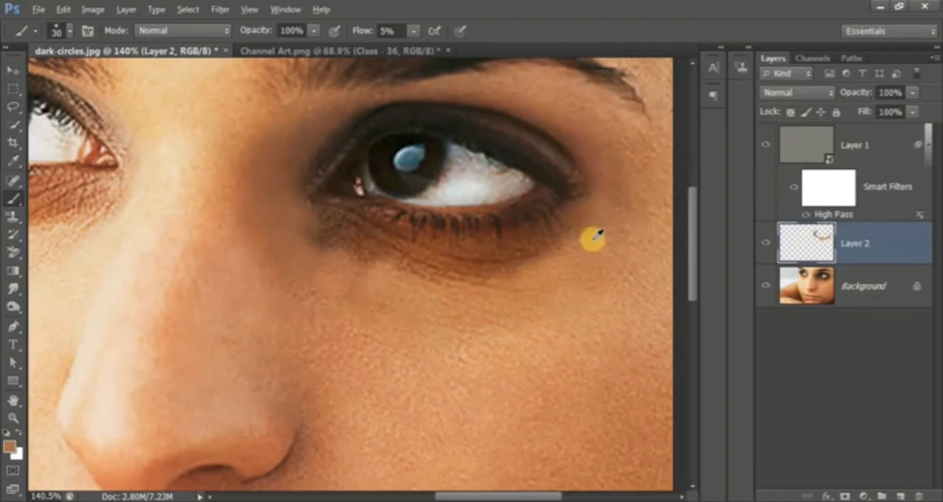
mouse_move(578, 226)
mouse_down()
mouse_move(586, 259)
mouse_move(583, 223)
mouse_move(581, 259)
mouse_move(549, 263)
mouse_move(569, 264)
mouse_up()
alt+click(588, 249)
alt+click(580, 261)
alt+click(568, 250)
alt+click(575, 252)
drag(576, 219, 570, 225)
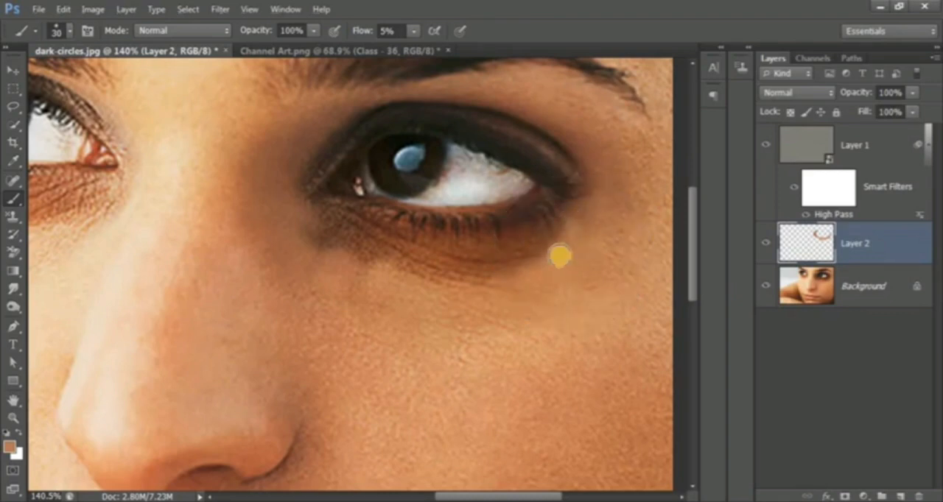
alt+click(593, 228)
mouse_move(587, 225)
mouse_down()
mouse_move(579, 219)
mouse_move(556, 258)
mouse_up()
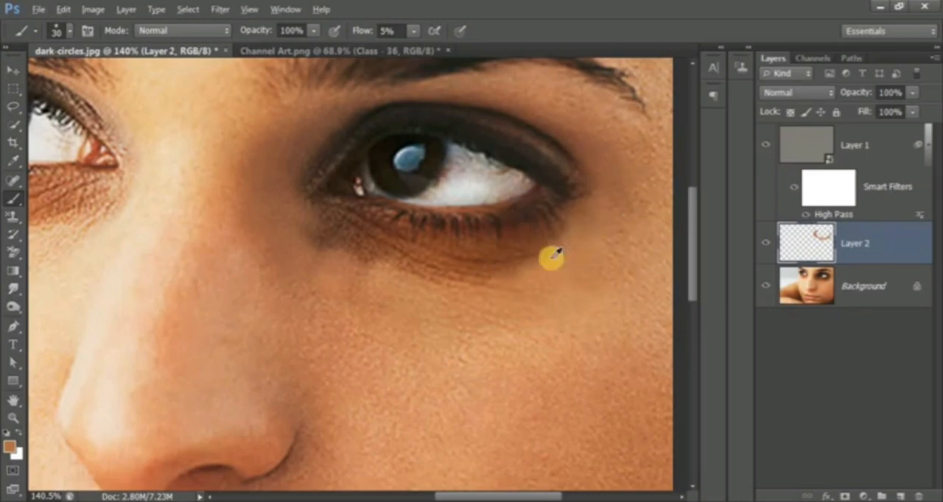
Paint sampled skin tones along the dark crease beneath the right-hand eye's lower lashes, from the outer end to the inner corner.
alt+click(537, 253)
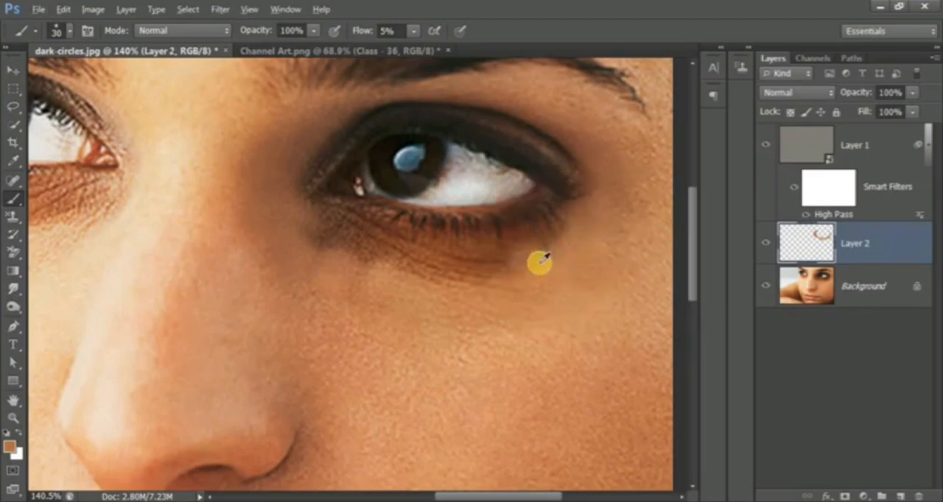
mouse_move(501, 266)
mouse_down()
mouse_move(505, 274)
mouse_move(496, 265)
mouse_move(486, 278)
mouse_up()
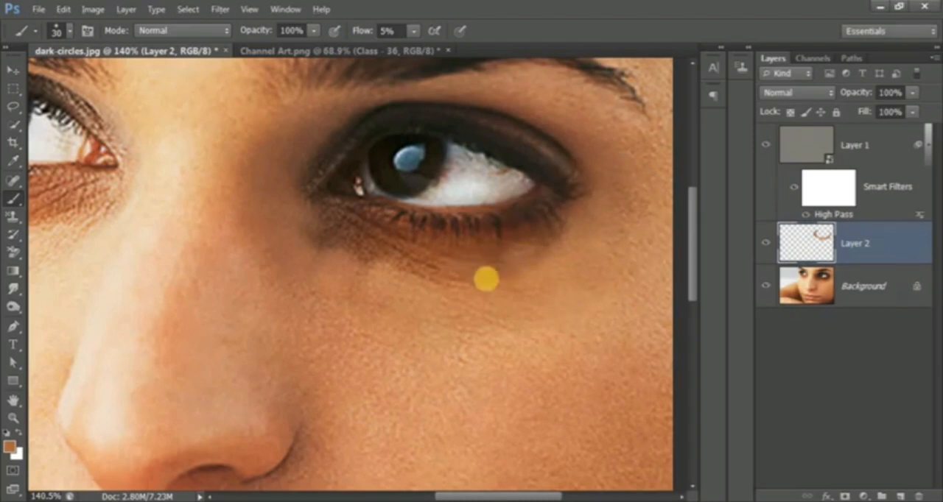
alt+click(405, 272)
click(370, 263)
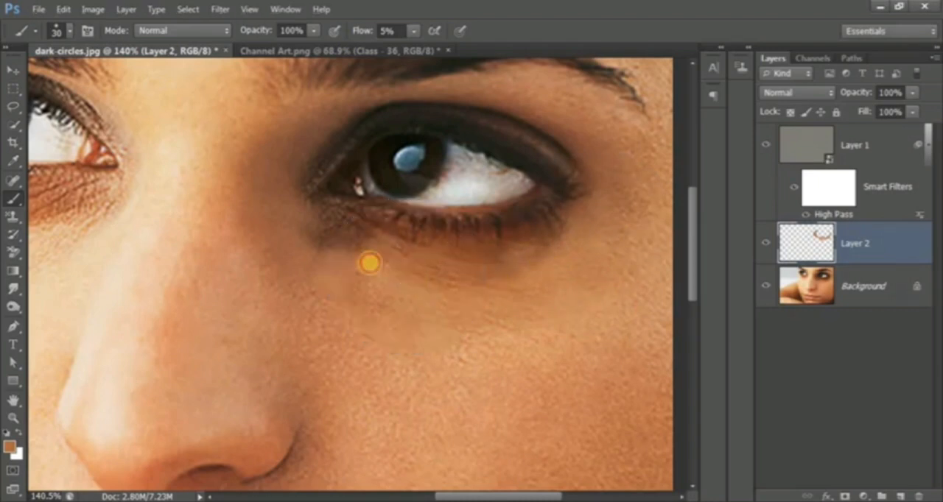
mouse_move(370, 263)
mouse_down()
mouse_move(350, 245)
mouse_move(366, 242)
mouse_move(345, 230)
mouse_move(400, 268)
mouse_move(384, 263)
mouse_move(381, 316)
mouse_move(356, 303)
mouse_move(334, 324)
mouse_up()
alt+click(369, 313)
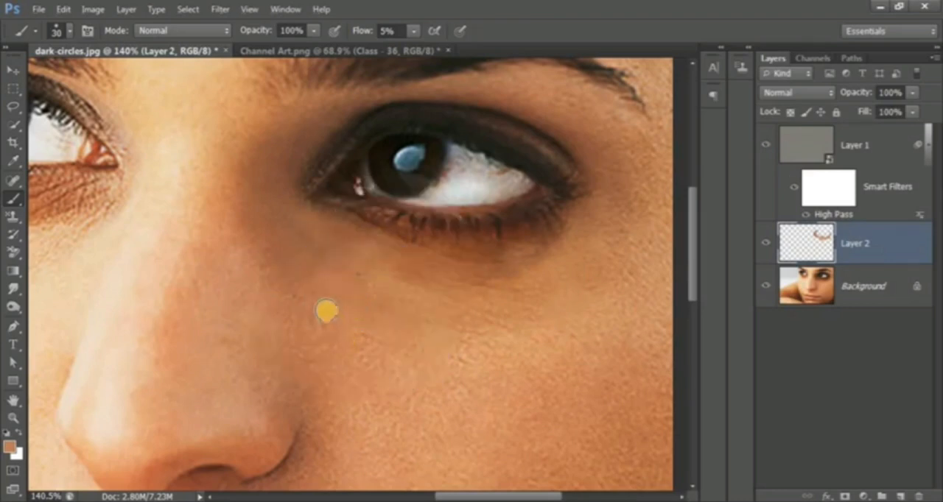
Blend the remaining shadow between the nose bridge and the right-hand eye's inner corner with sampled skin tones.
alt+click(260, 120)
drag(255, 209, 278, 227)
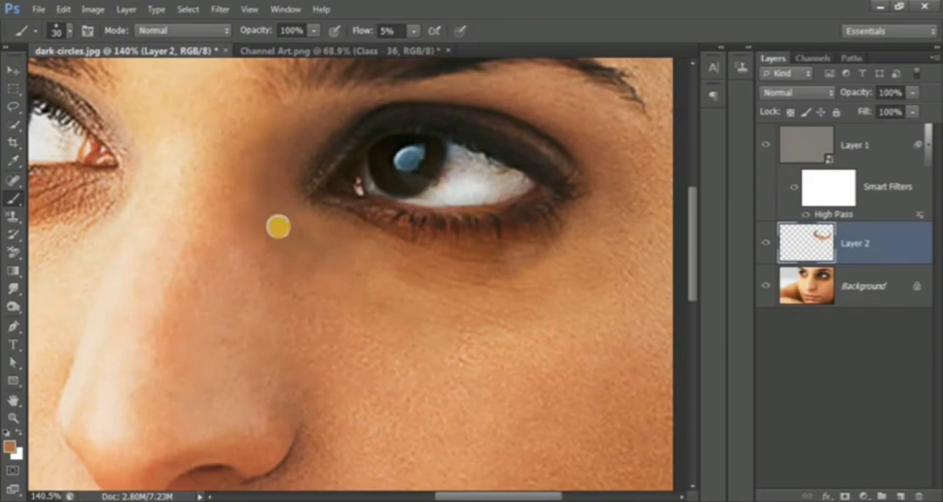
alt+click(243, 203)
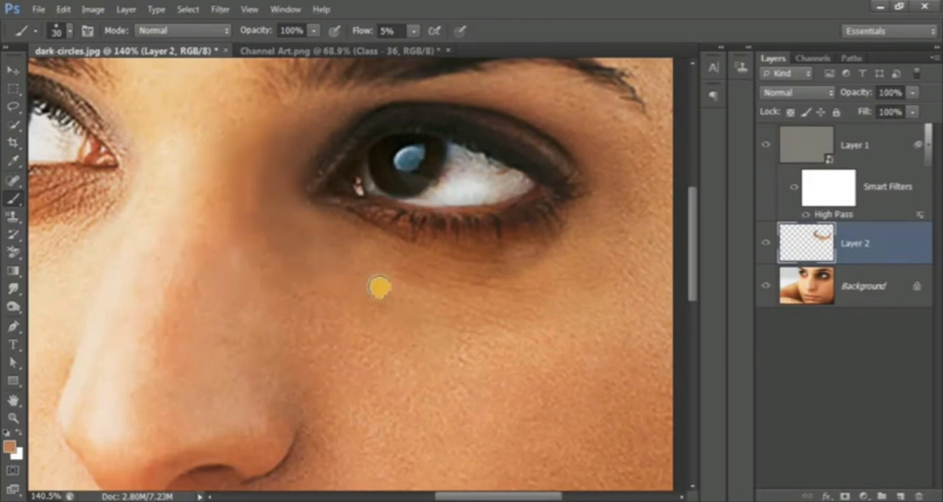
alt+click(280, 220)
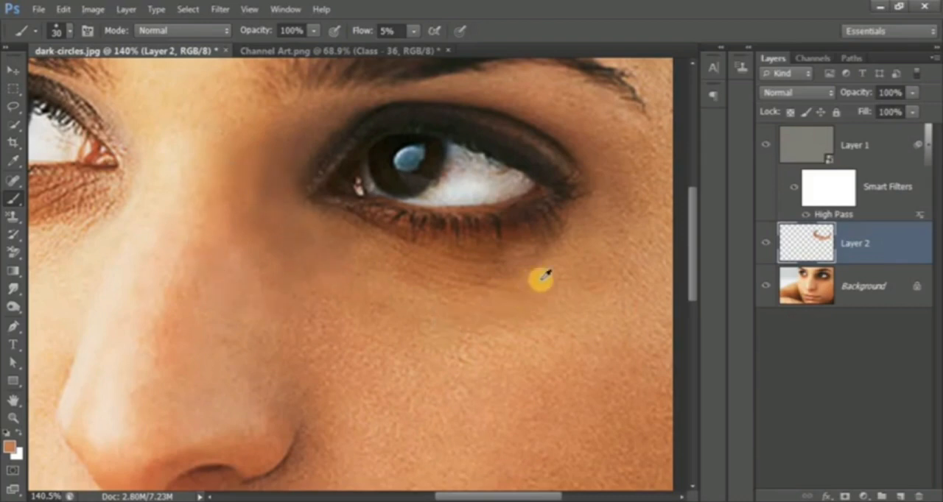
Touch up the lower eyelid and upper cheek below the right-hand eye with sampled tones, and check the retouched area.
alt+click(467, 287)
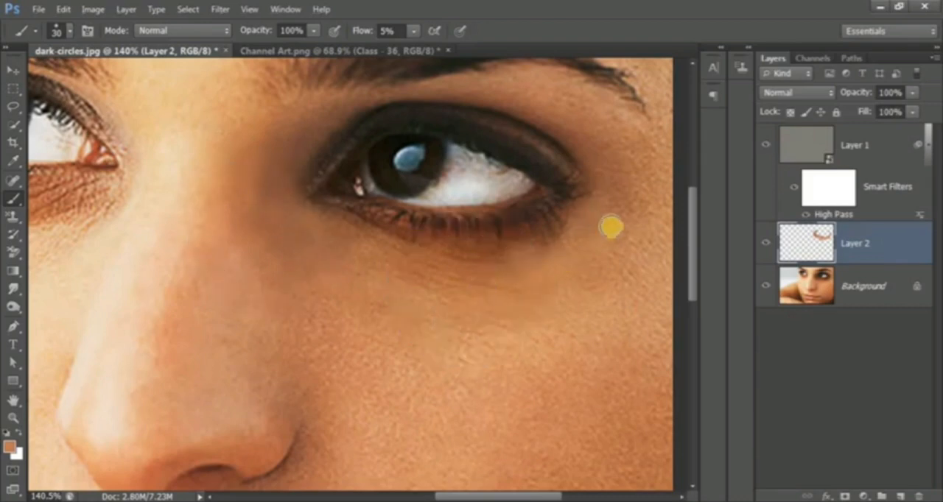
alt+click(590, 274)
scroll(546, 297, down, 2)
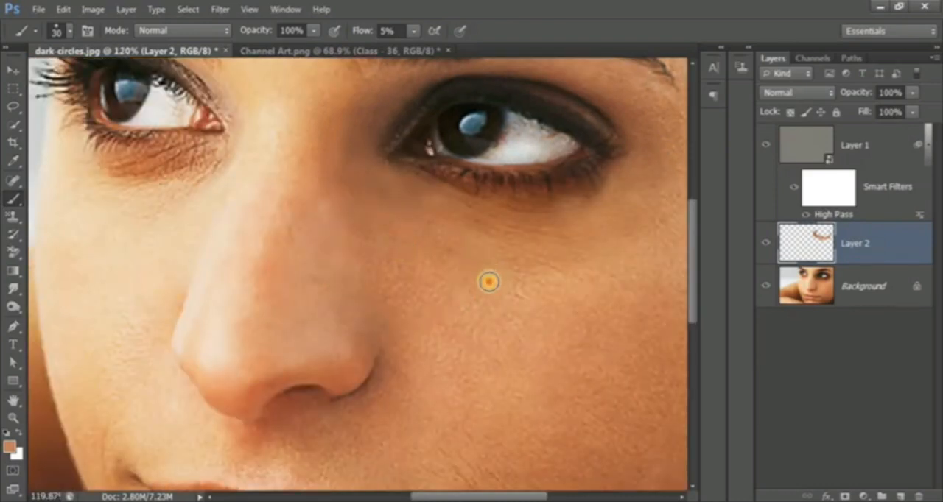
scroll(488, 280, up, 2)
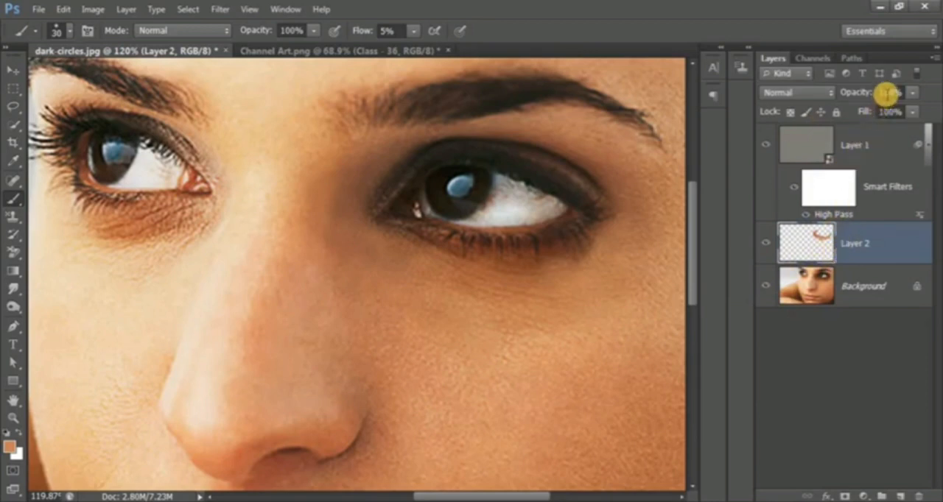
Reduce the opacity of Layer 2 to 75% and of Layer 1 to 60%.
click(890, 92)
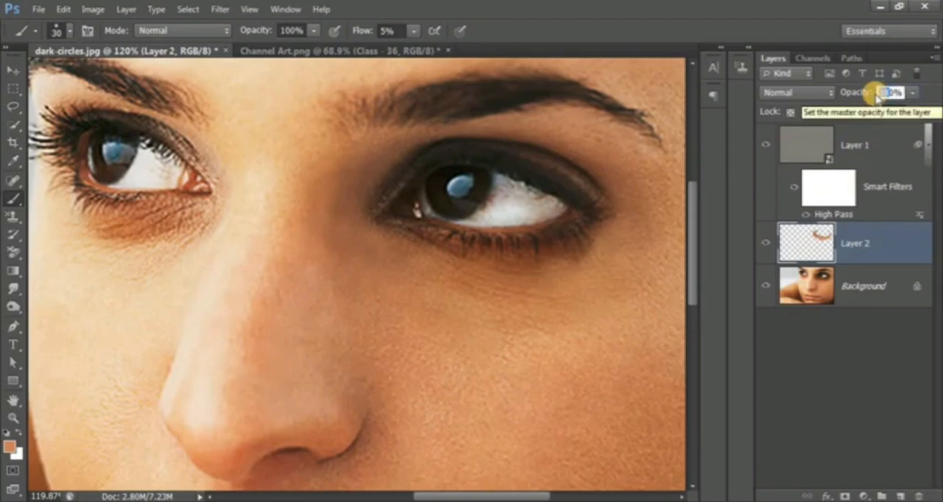
text(80)
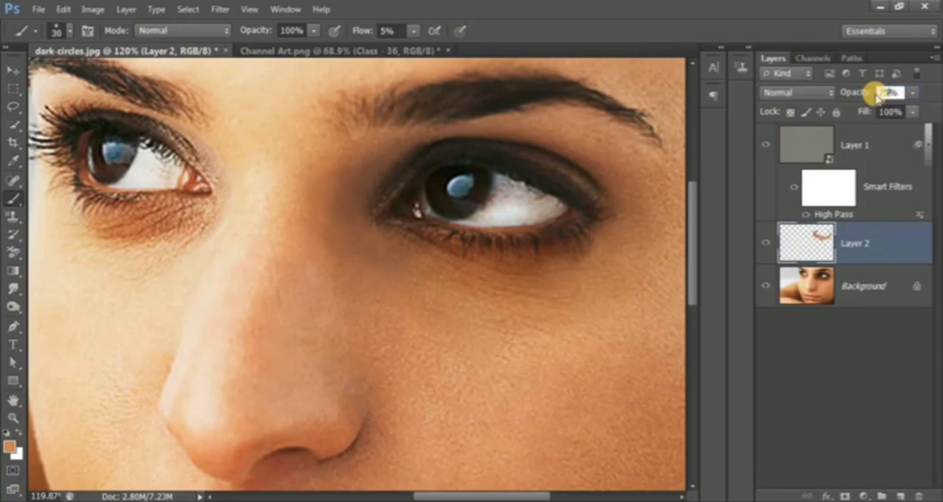
click(872, 144)
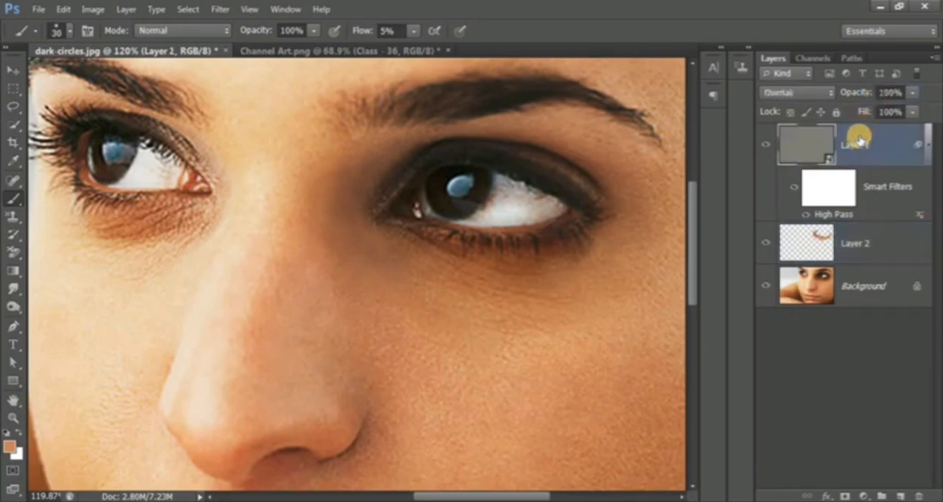
click(890, 92)
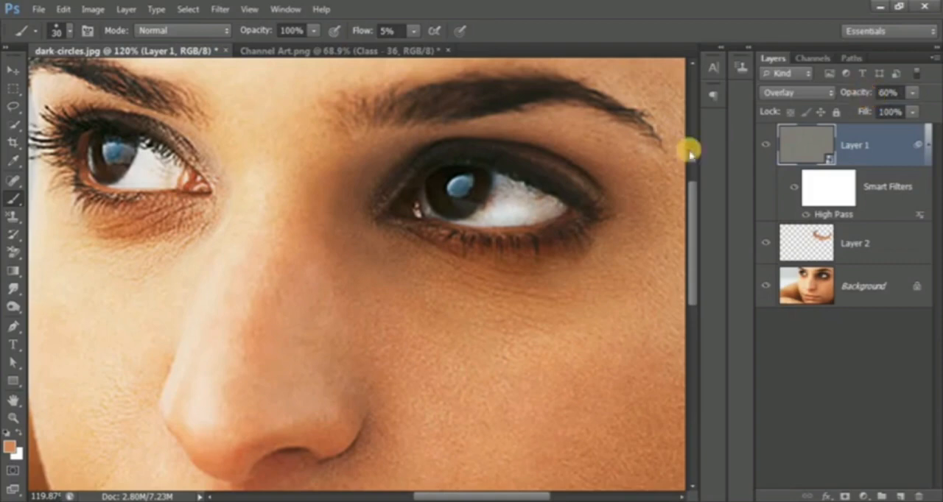
Compare the retouched face with the original photo by hiding and reshowing all layers except the Background.
scroll(570, 352, down, 2)
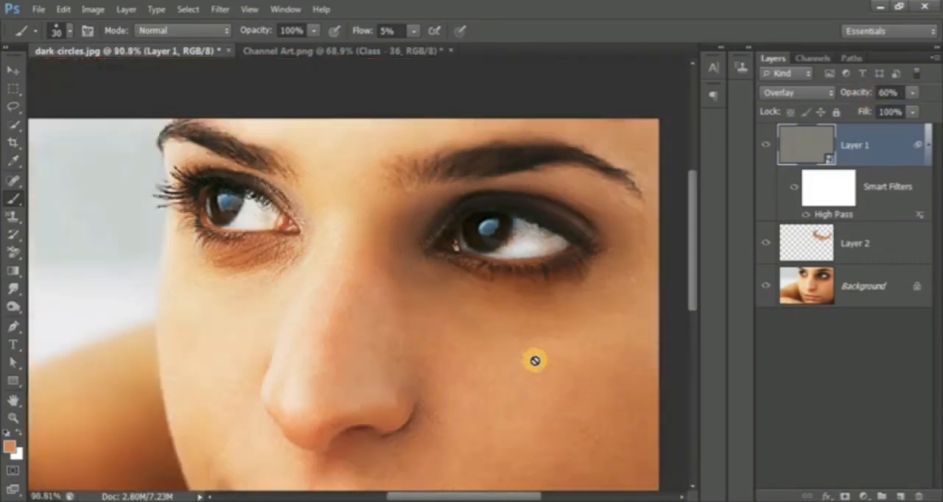
drag(558, 328, 564, 290)
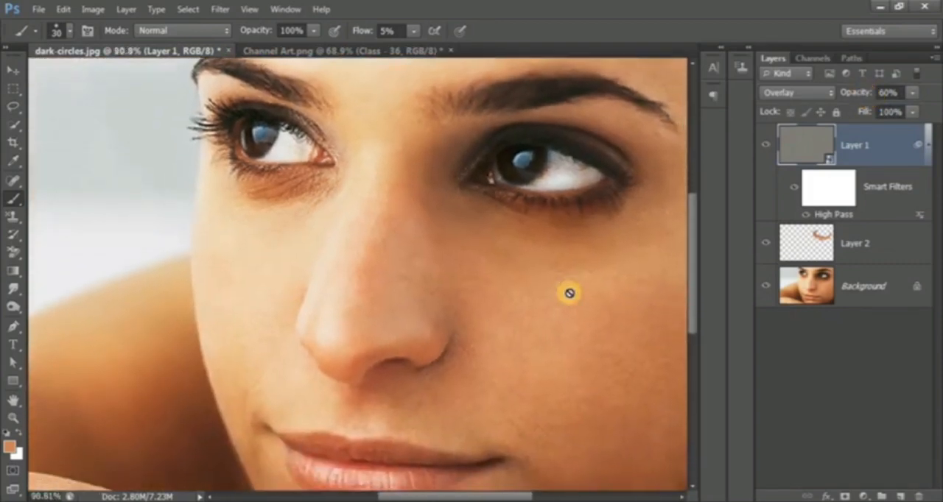
alt+click(763, 287)
alt+click(763, 288)
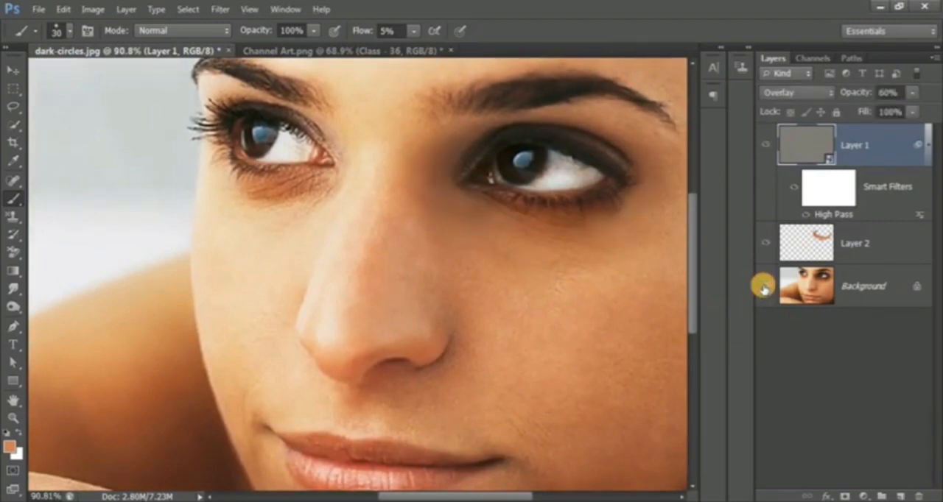
alt+click(764, 287)
alt+click(763, 288)
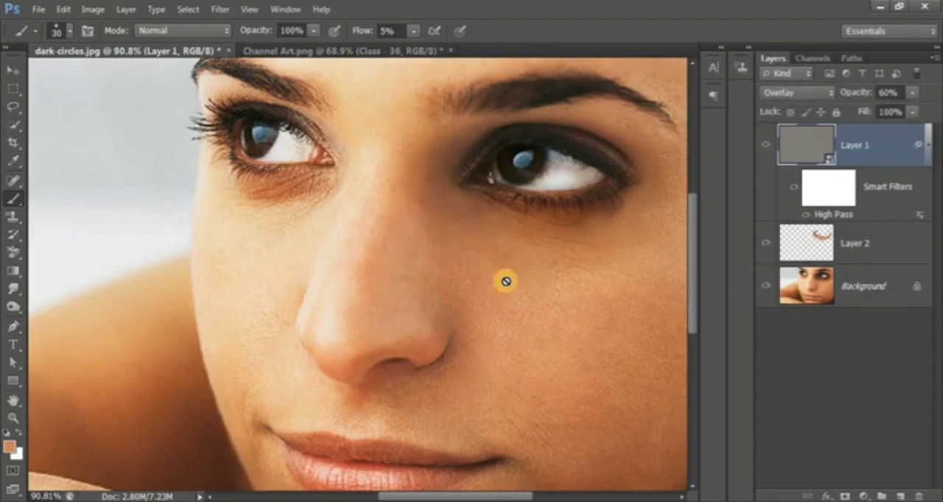
Apply a Gaussian Blur to the painted skin tones on Layer 2.
click(895, 250)
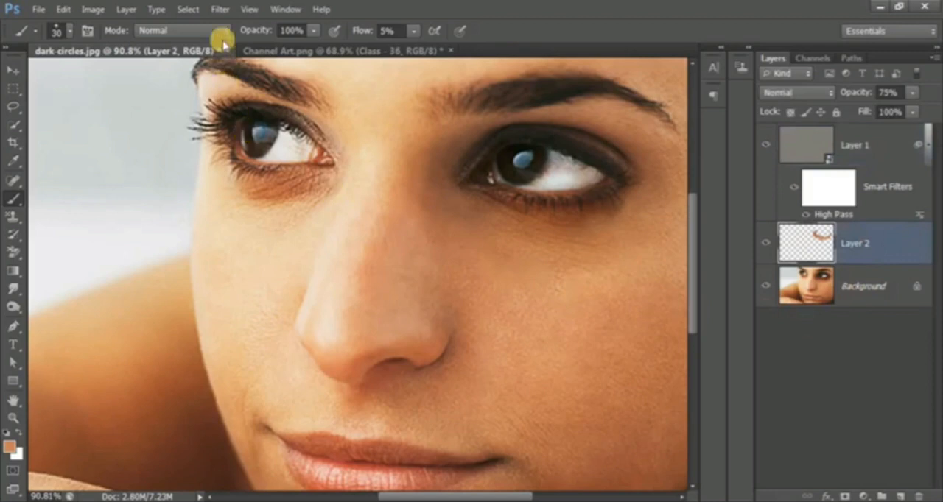
click(222, 10)
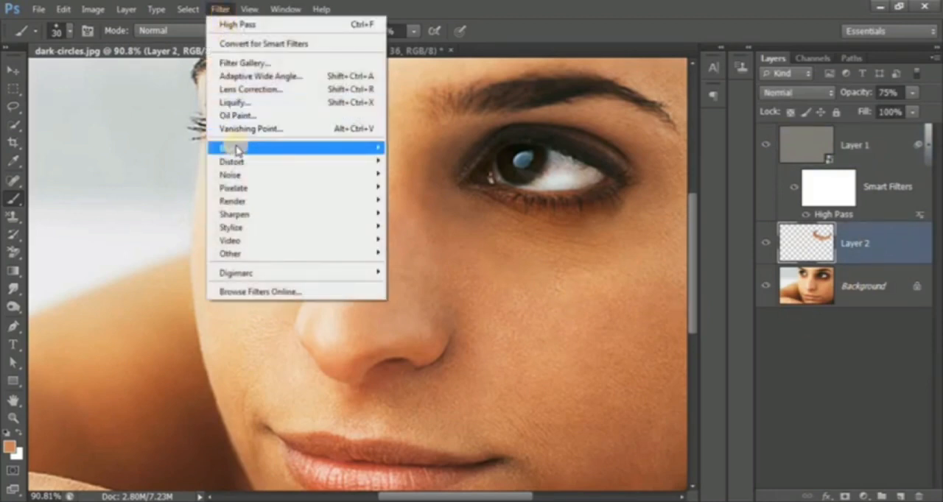
mouse_move(245, 150)
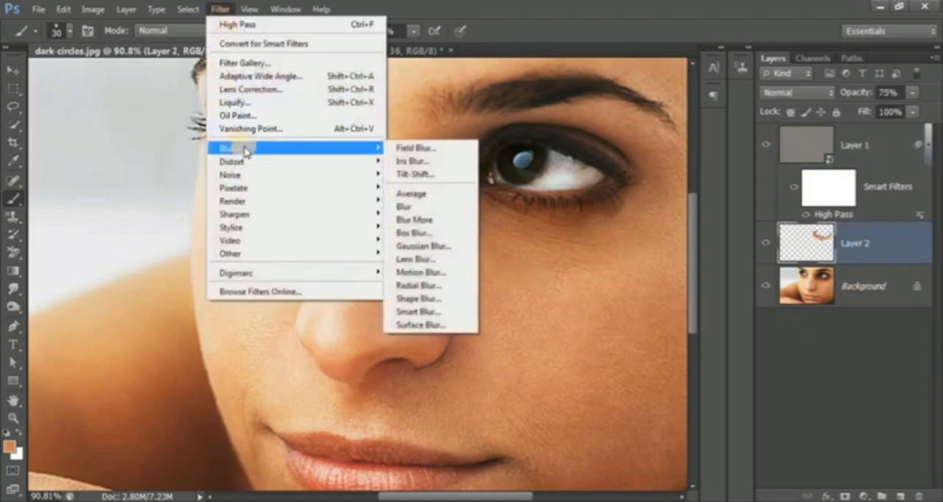
click(445, 247)
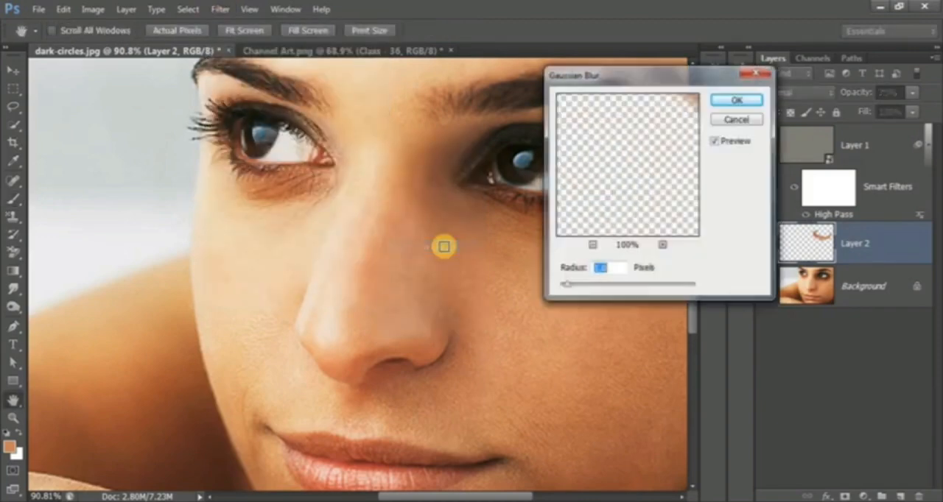
click(735, 103)
key(b)
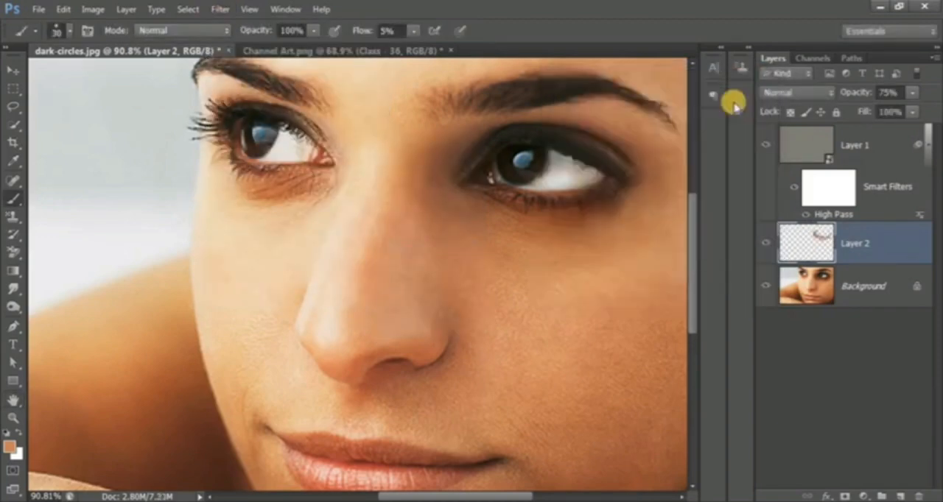
Set the blending opacity of the High Pass smart filter on Layer 1 to 70%.
click(855, 141)
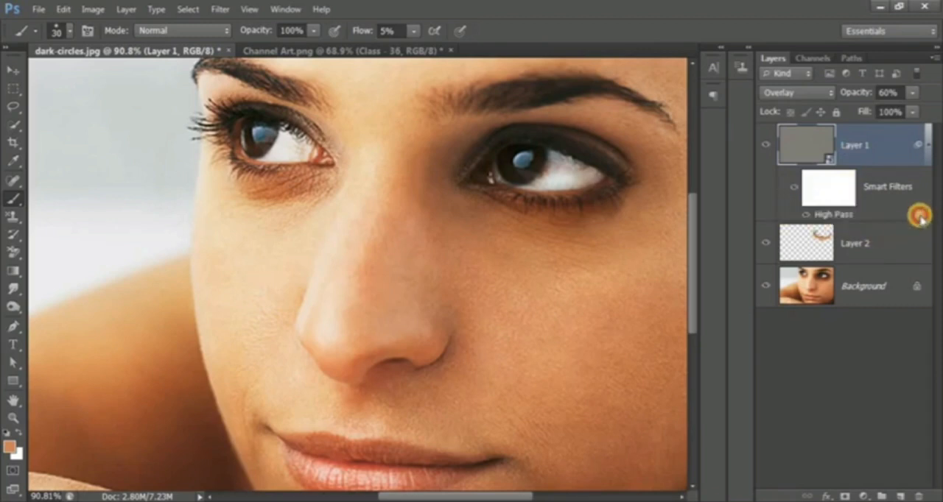
click(920, 216)
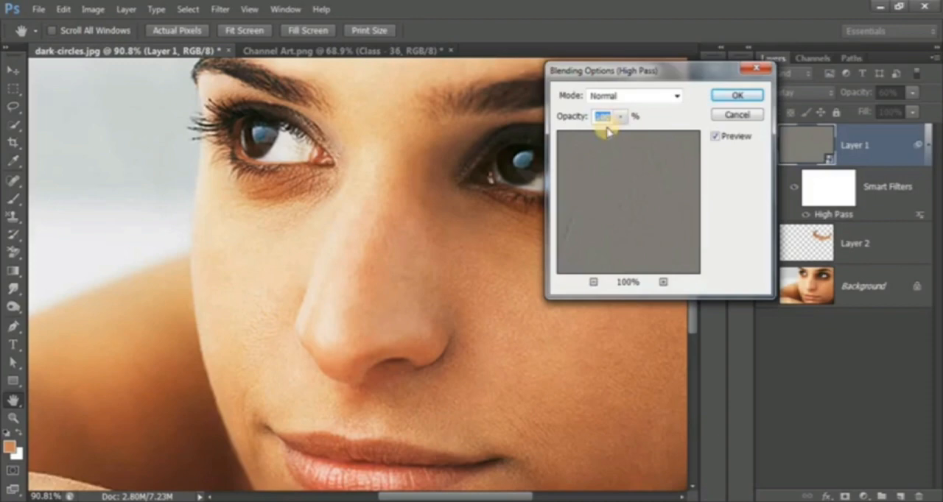
text(70)
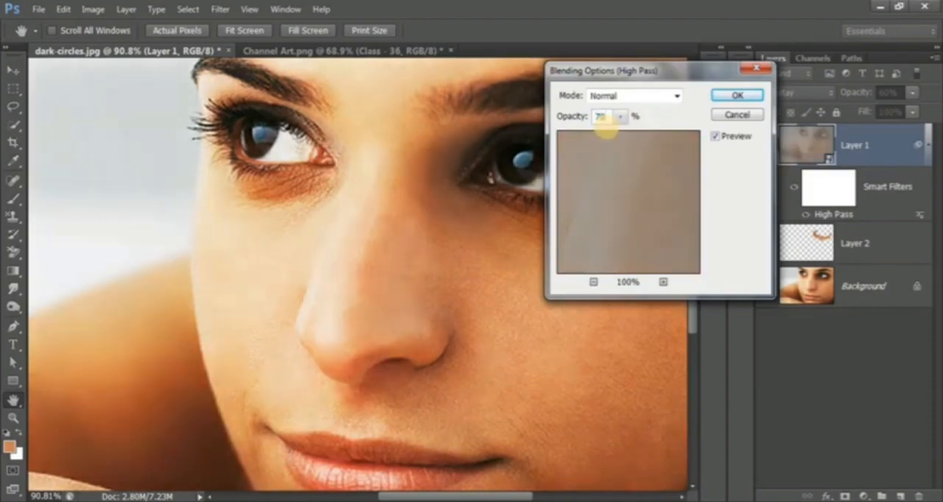
click(730, 96)
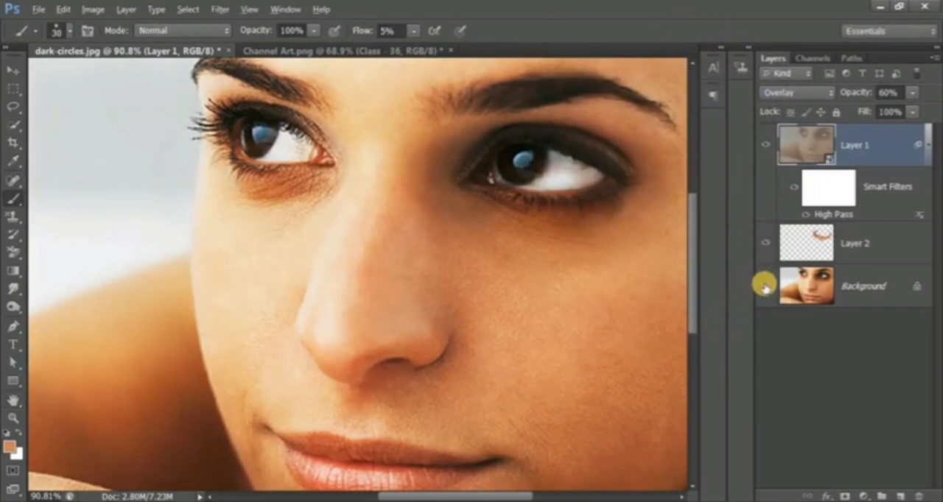
Compare the retouch with the original photo by repeatedly hiding and reshowing every layer except the Background.
alt+click(765, 286)
alt+click(765, 286)
alt+click(765, 286)
alt+click(764, 286)
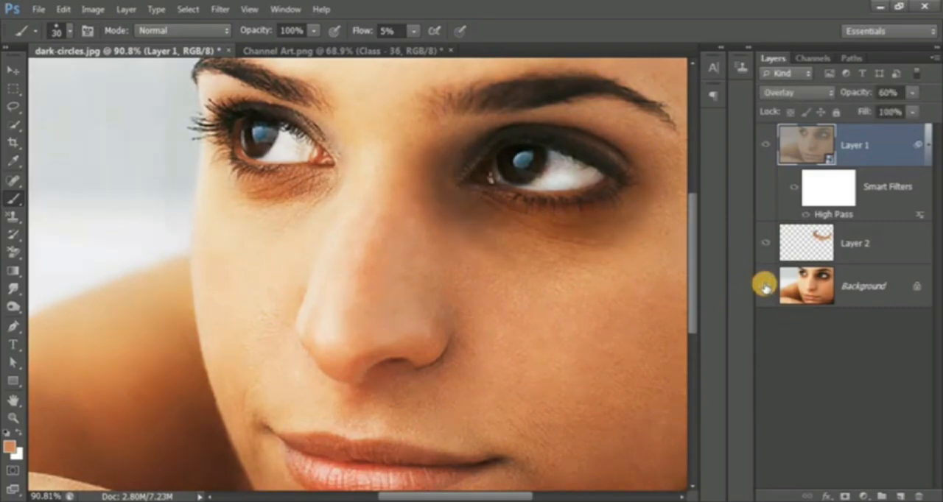
Stamp all visible layers onto a new layer above Layer 1, and convert a duplicate of it to a smart object.
scroll(614, 298, down, 1)
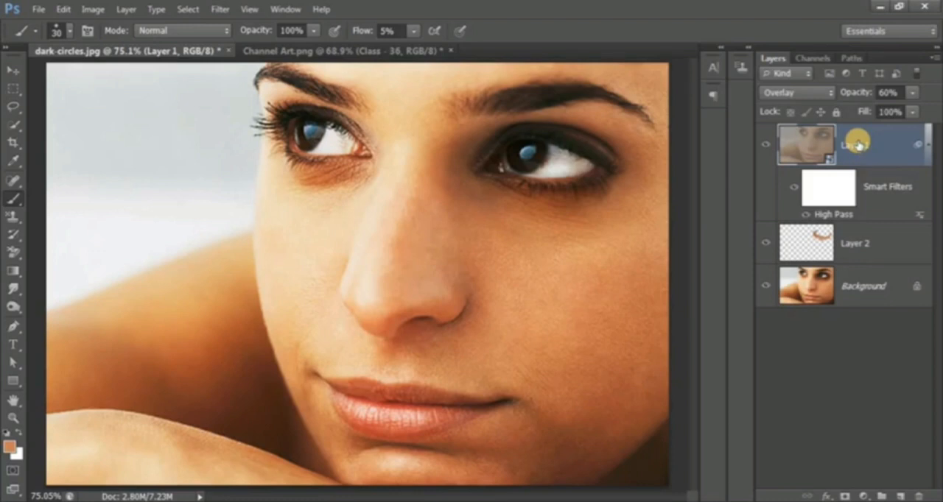
key(ctrl+shift+alt+e)
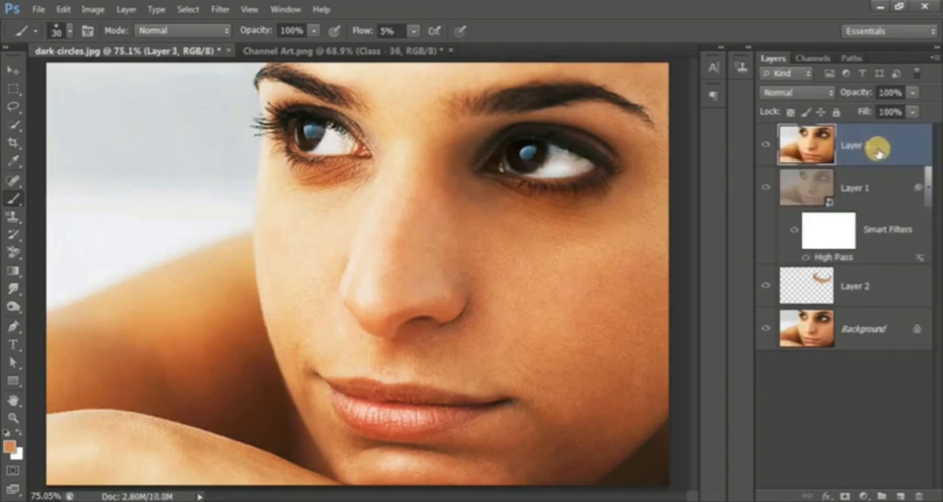
key(ctrl+j)
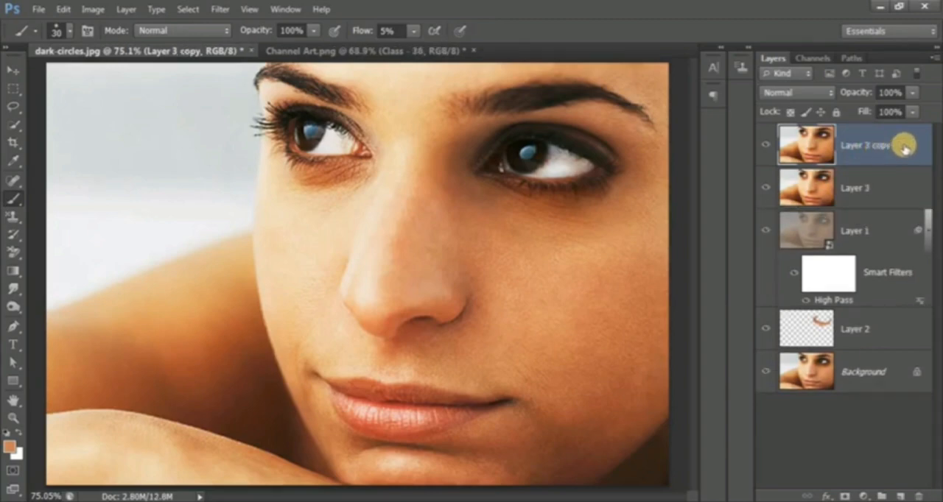
right_click(905, 147)
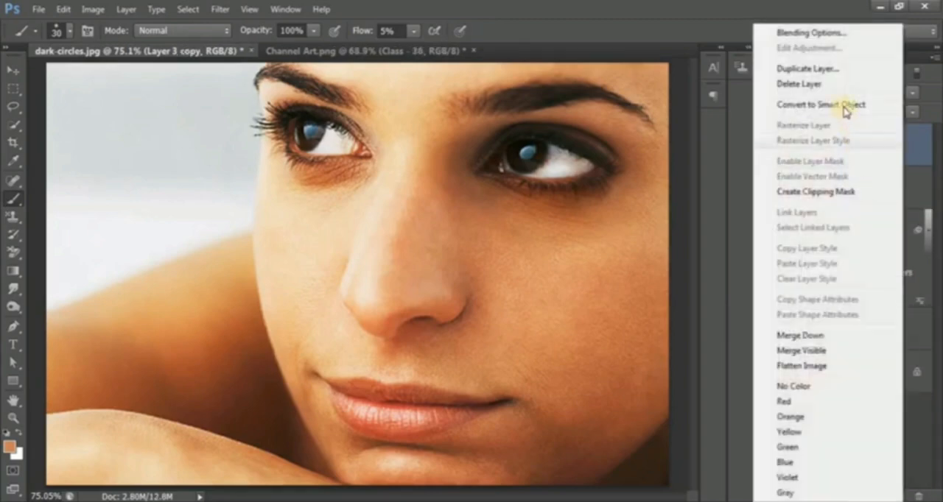
click(846, 106)
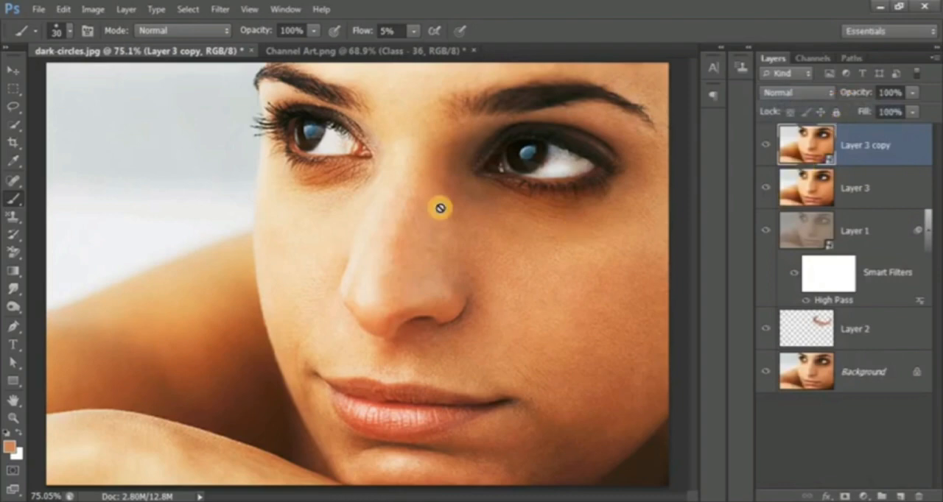
Apply Smart Sharpen to the Layer 3 copy smart object with amount 200%, radius 1.0 px, removing Gaussian Blur, with More Accurate enabled.
click(221, 9)
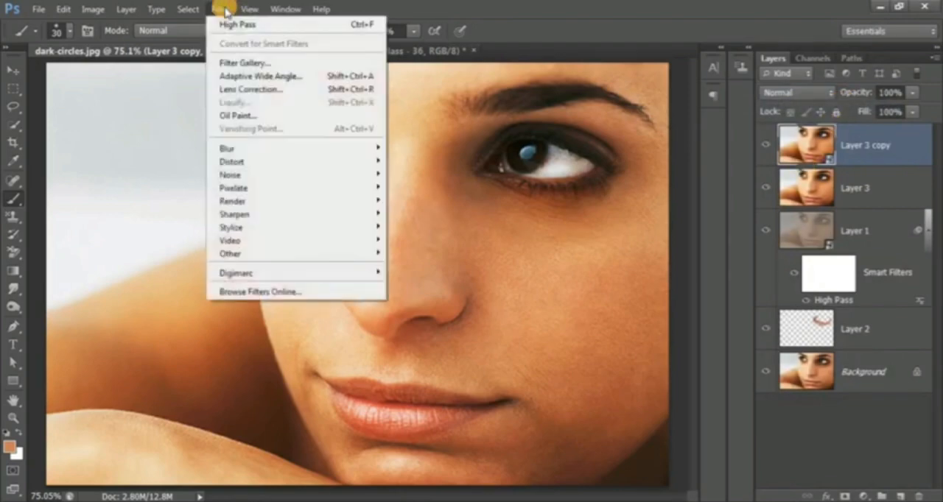
mouse_move(243, 215)
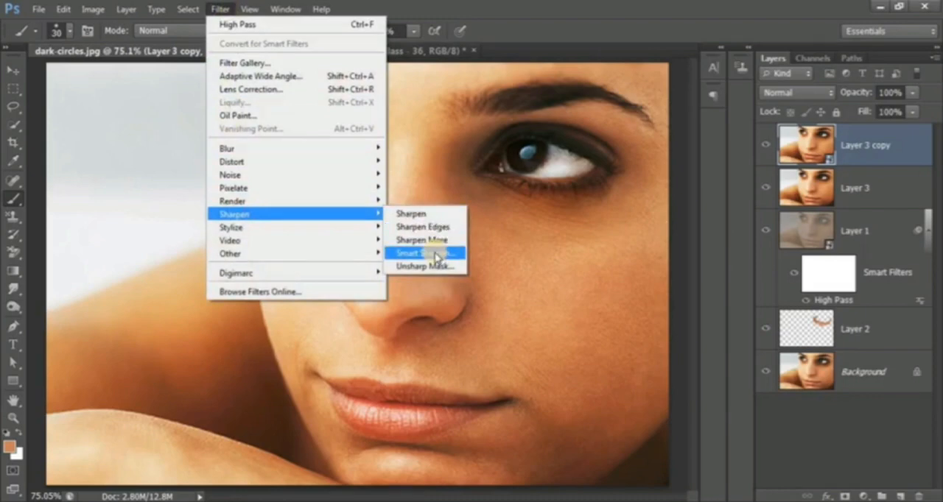
click(436, 254)
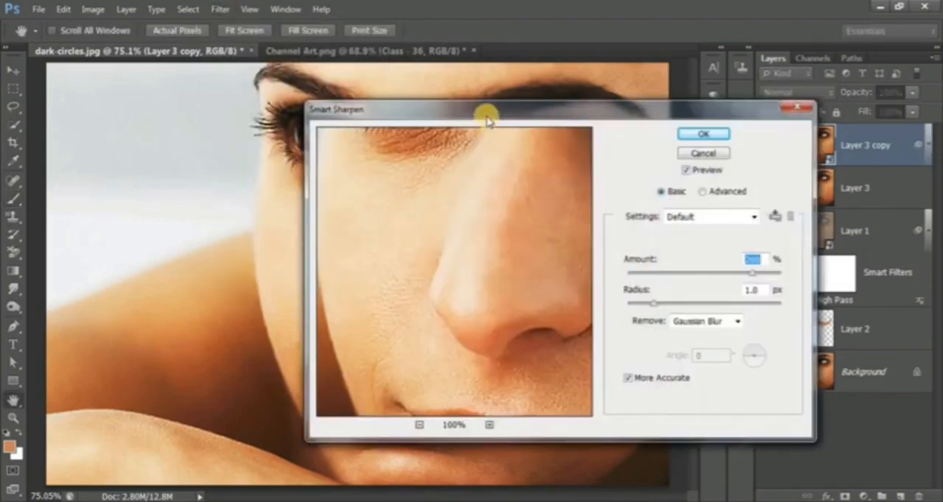
drag(434, 109, 494, 49)
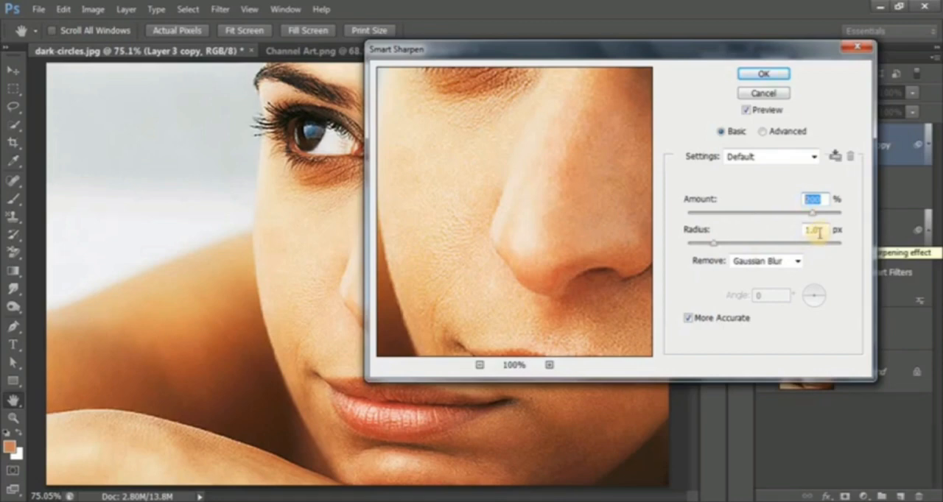
click(766, 75)
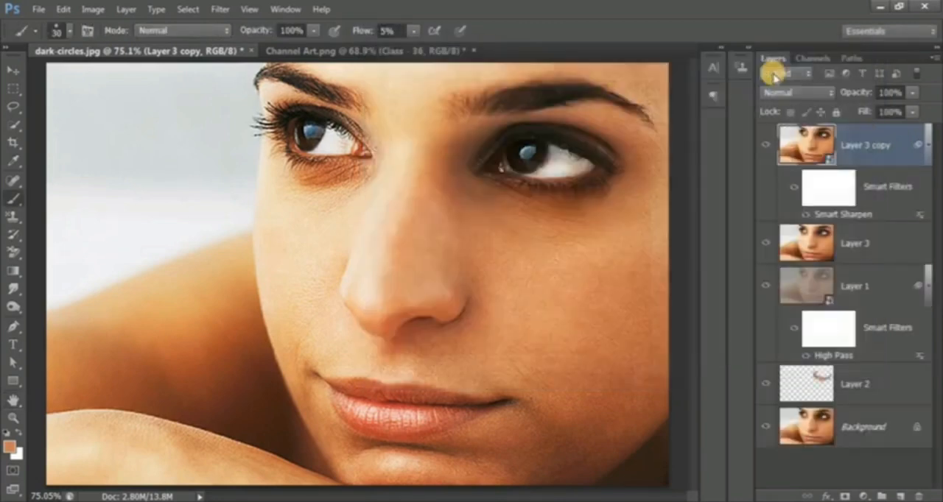
Set the blending opacity of the Smart Sharpen filter on Layer 3 copy to 60%.
click(830, 193)
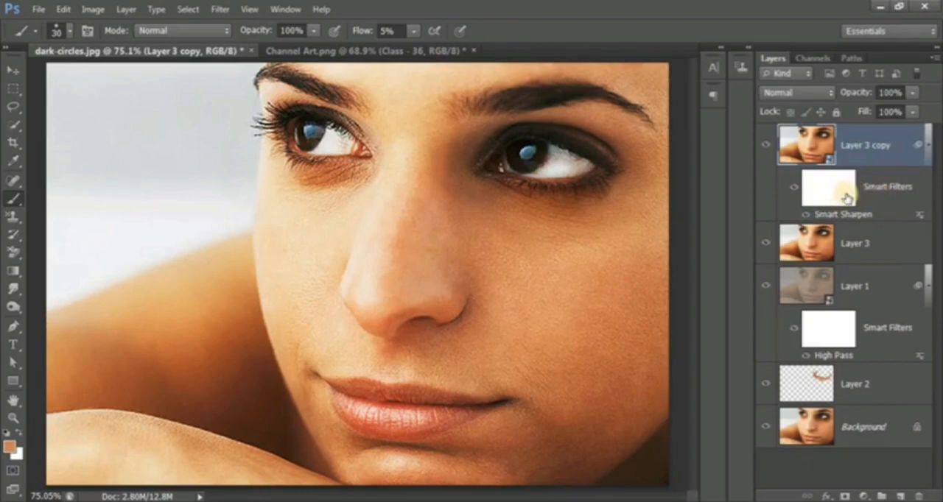
double_click(920, 215)
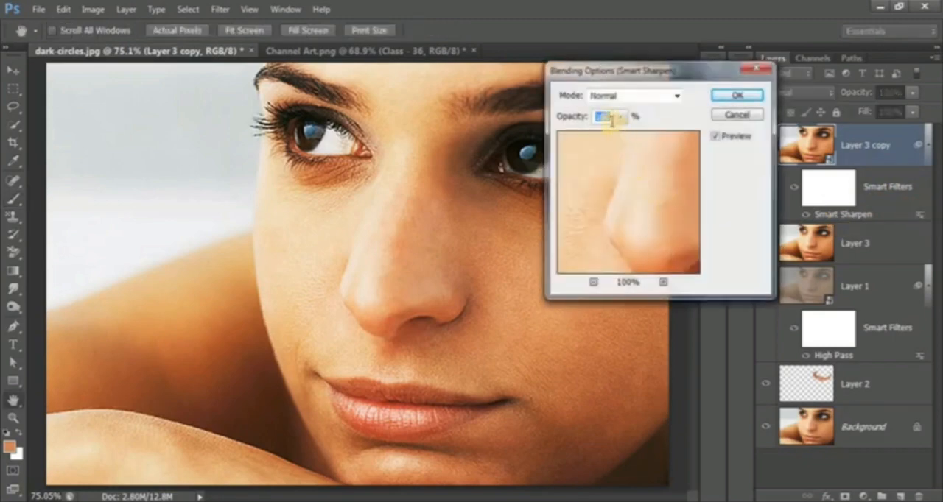
text(60)
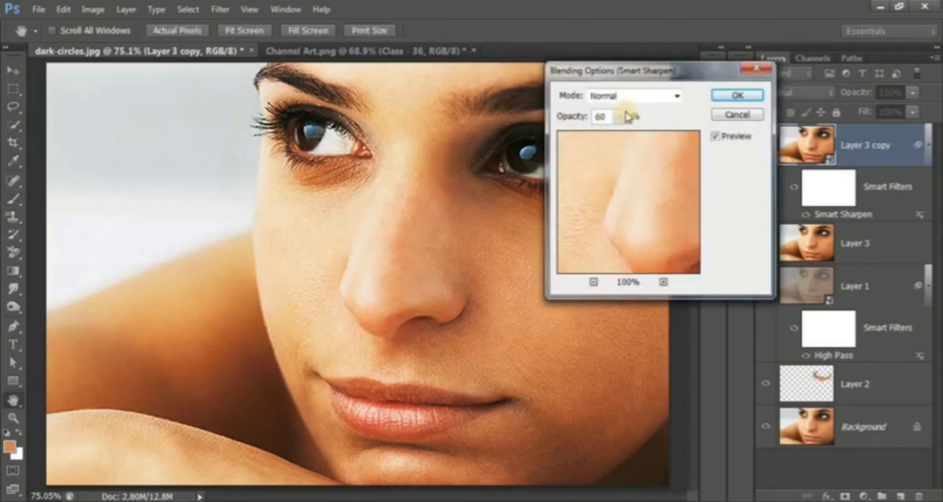
click(726, 96)
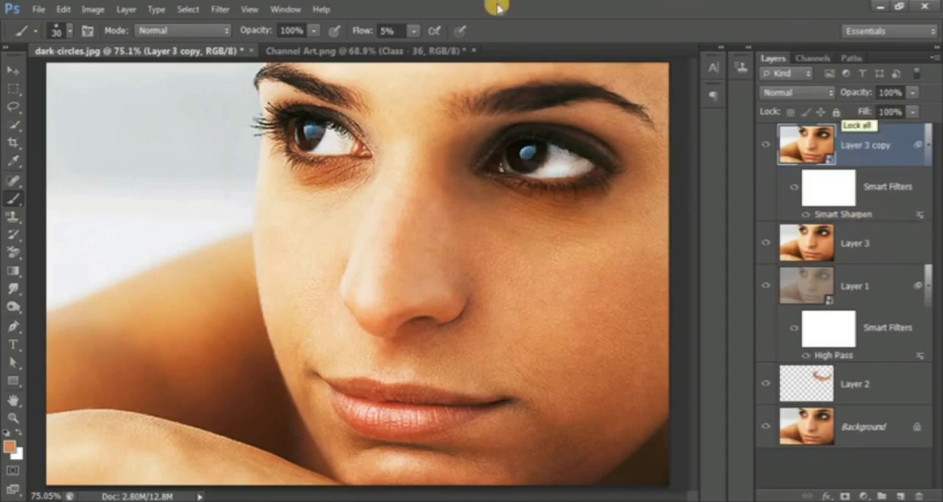
Compare the sharpened final result with the original photo by toggling the visibility of all layers above the Background.
alt+click(764, 427)
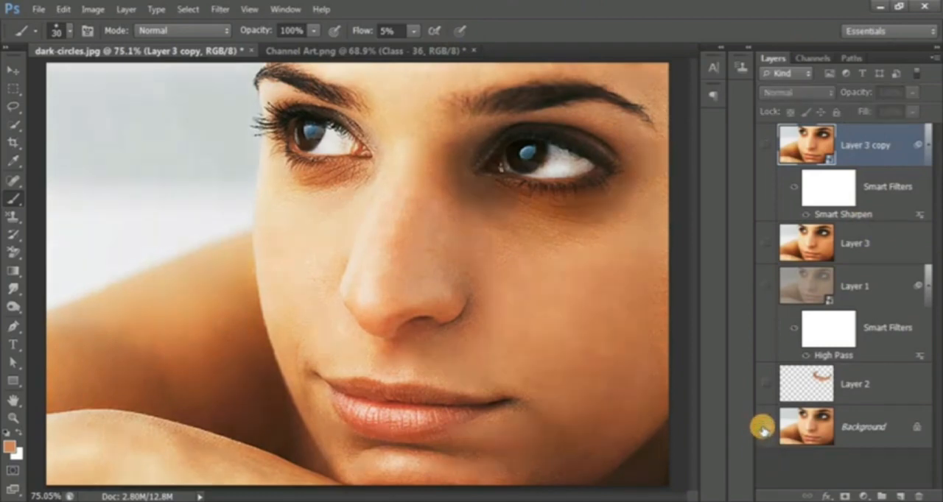
alt+click(764, 428)
alt+click(764, 428)
alt+click(764, 427)
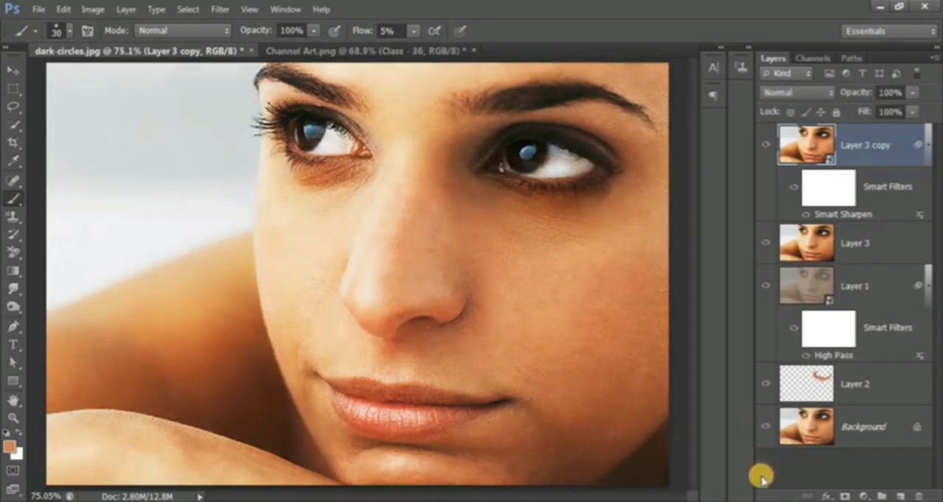